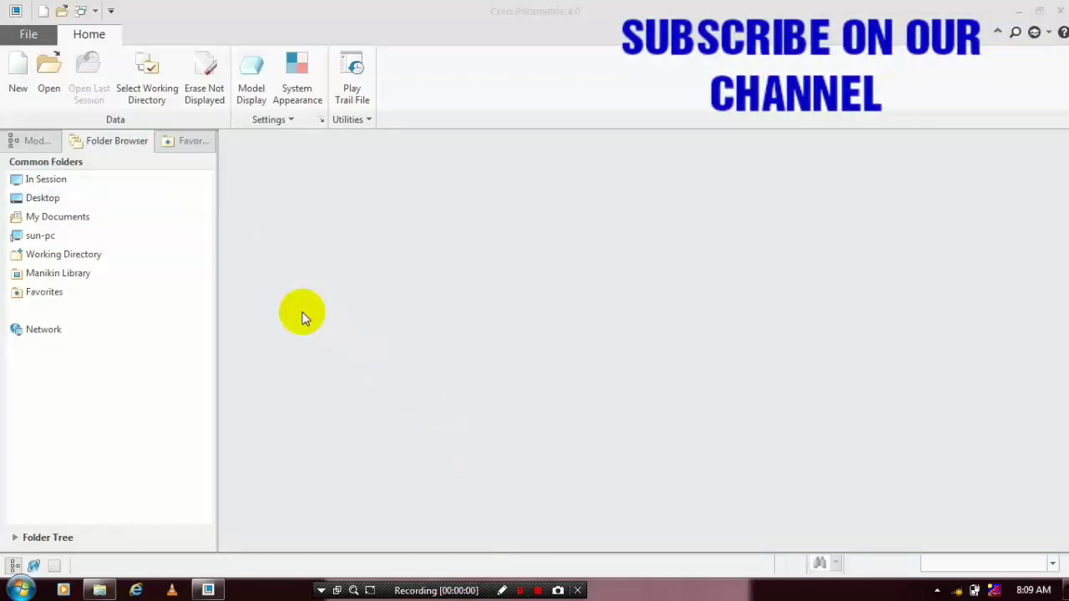
- Create a new assembly from the mmns_asm_design template
{"action": "key", "text": "ctrl+n"}
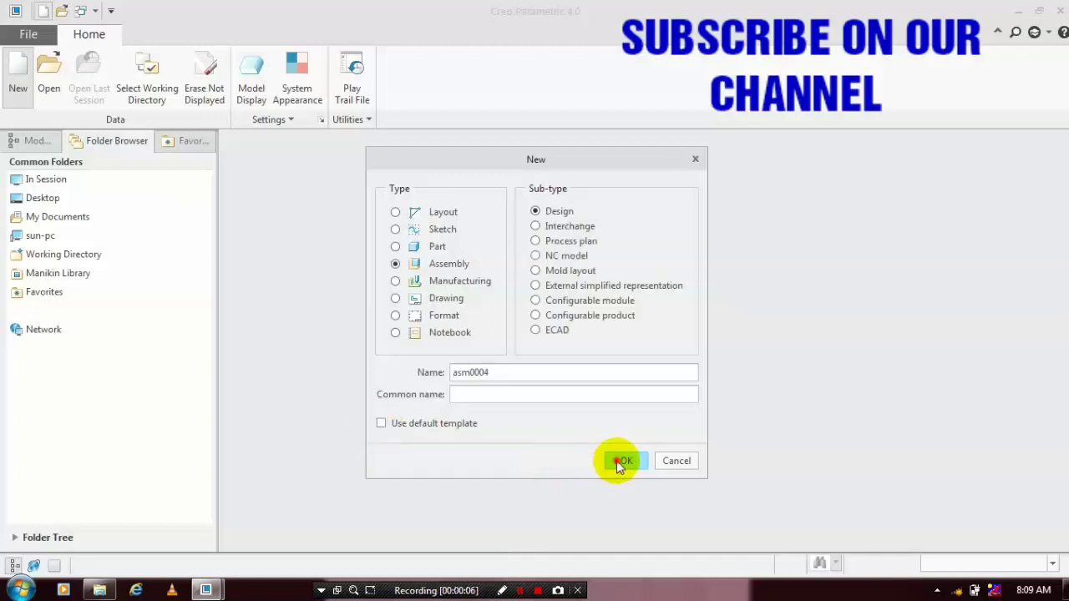
{"action": "left_click", "coordinate": [618, 460]}
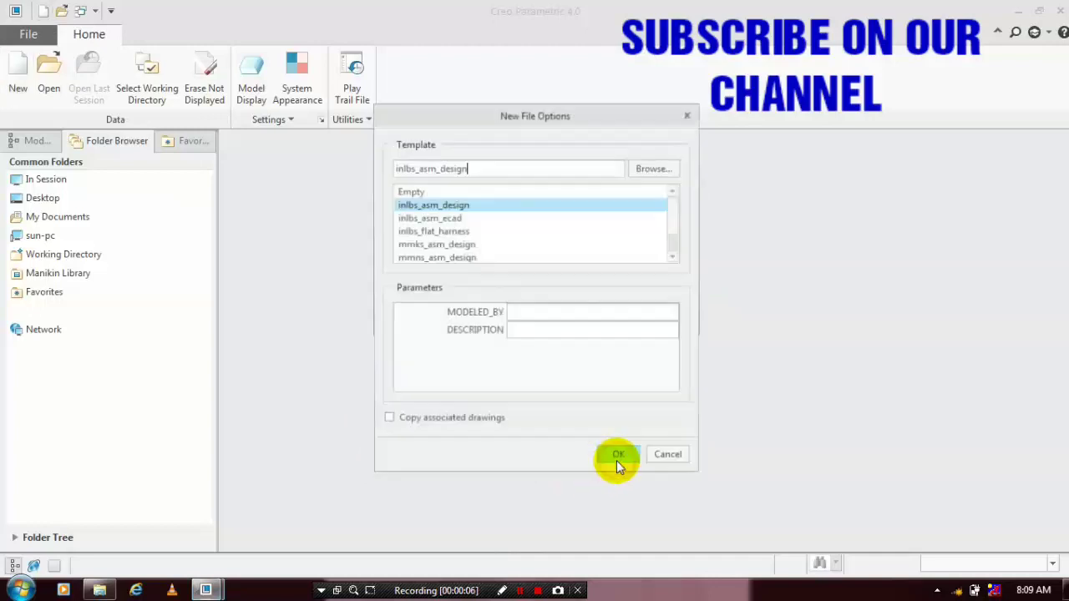
{"action": "left_click", "coordinate": [451, 258]}
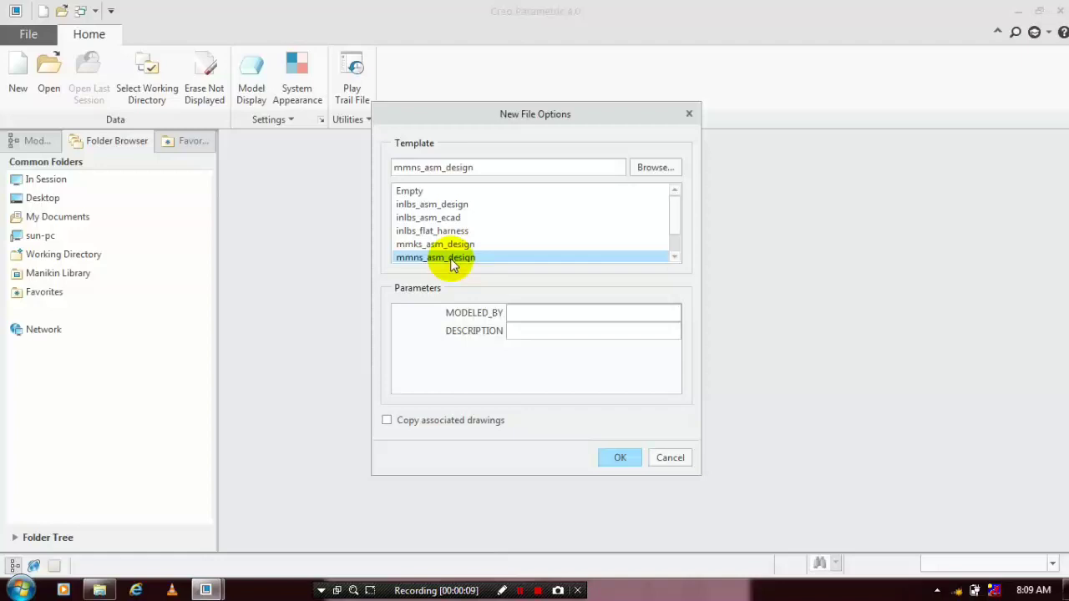
{"action": "left_click", "coordinate": [618, 459]}
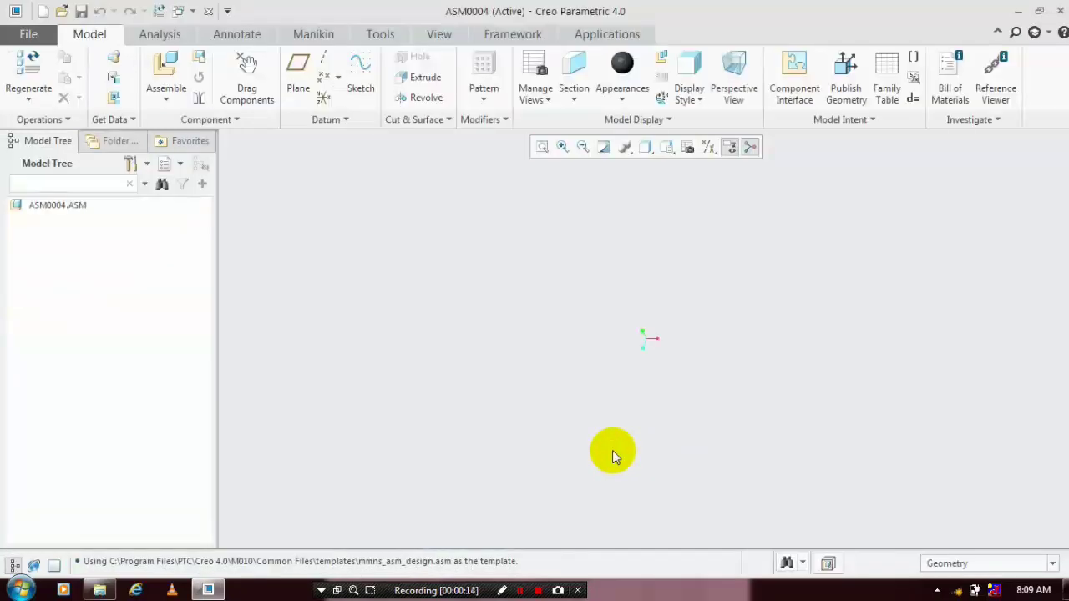
- Insert cbas.prt into the assembly and rotate it so the long plate lies flat and the short wall stands upright
{"action": "left_click", "coordinate": [167, 107]}
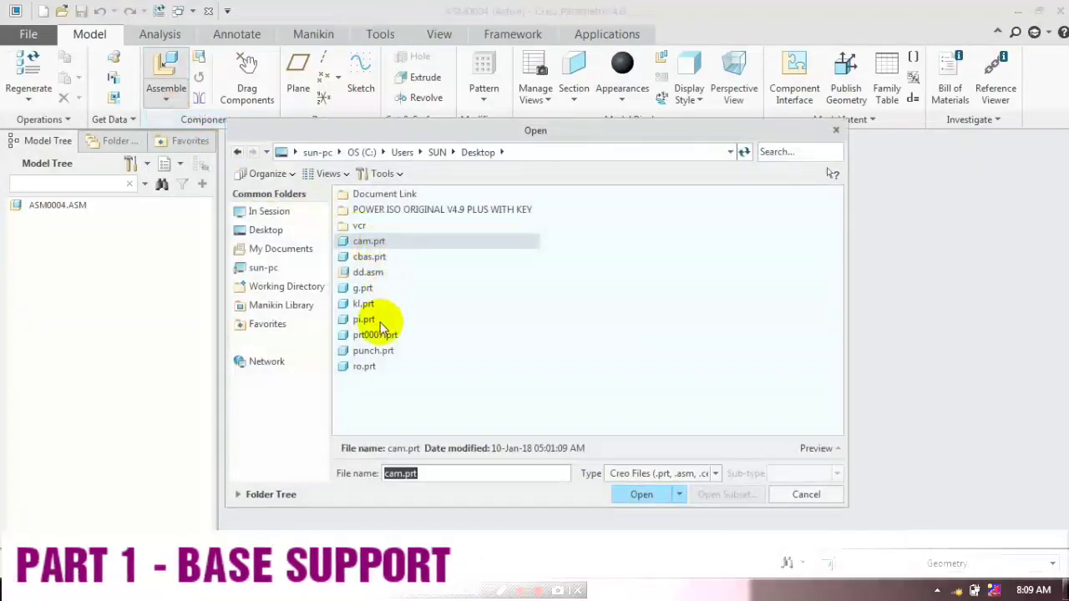
{"action": "left_click", "coordinate": [380, 257]}
{"action": "left_click", "coordinate": [644, 494]}
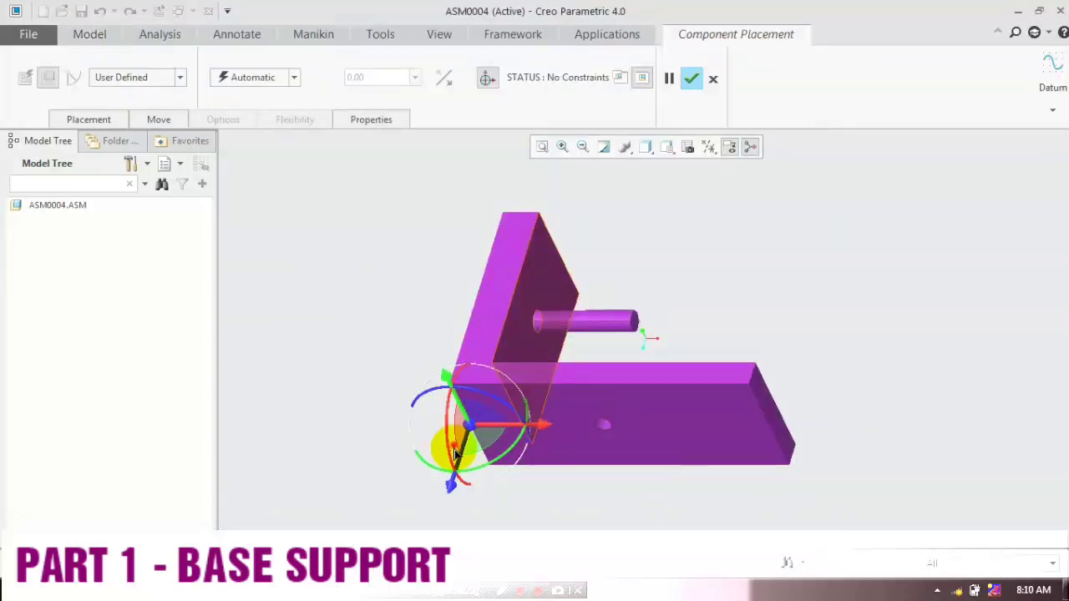
{"action": "mouse_move", "coordinate": [456, 451]}
{"action": "left_mouse_down"}
{"action": "mouse_move", "coordinate": [464, 448]}
{"action": "mouse_move", "coordinate": [451, 430]}
{"action": "mouse_move", "coordinate": [460, 437]}
{"action": "left_mouse_up"}
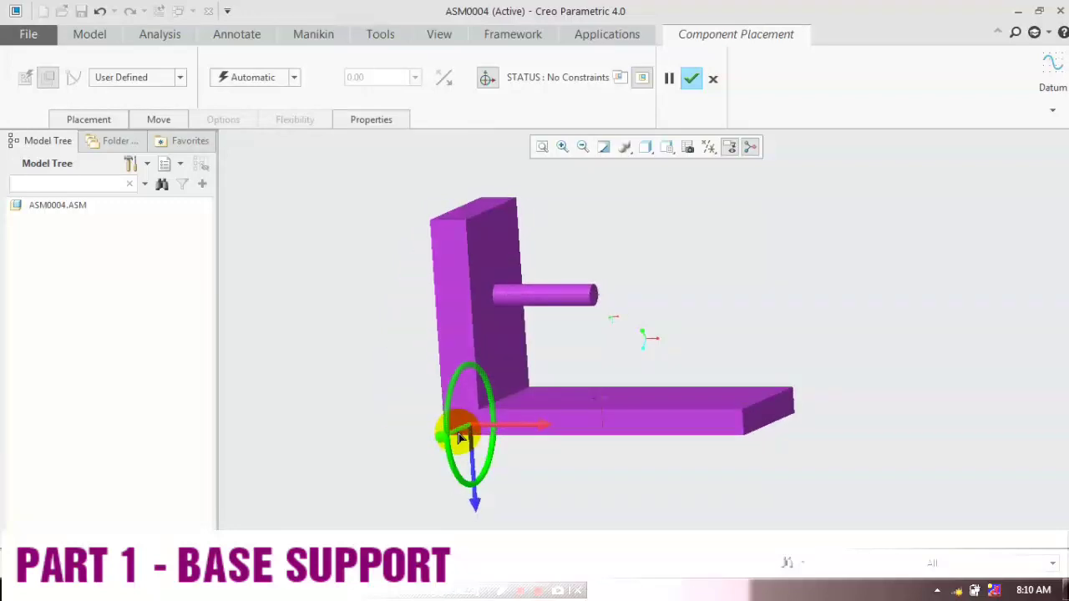
{"action": "scroll", "coordinate": [526, 266], "scroll_direction": "down", "scroll_amount": 2}
- Lock the base support in its current position with a Fix constraint and accept the placement
{"action": "left_click", "coordinate": [535, 265]}
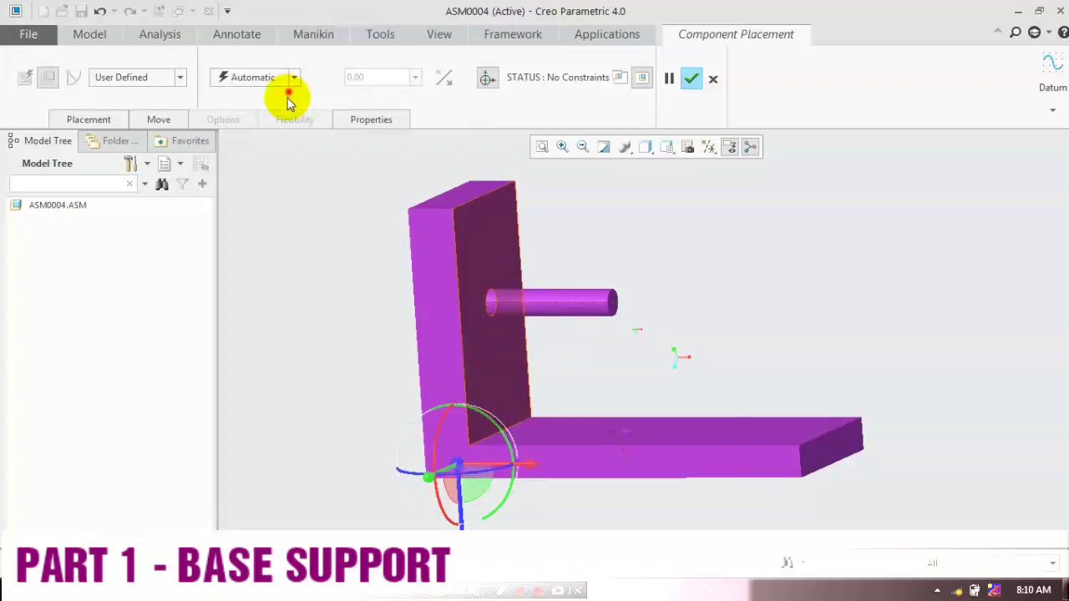
{"action": "left_click", "coordinate": [292, 79]}
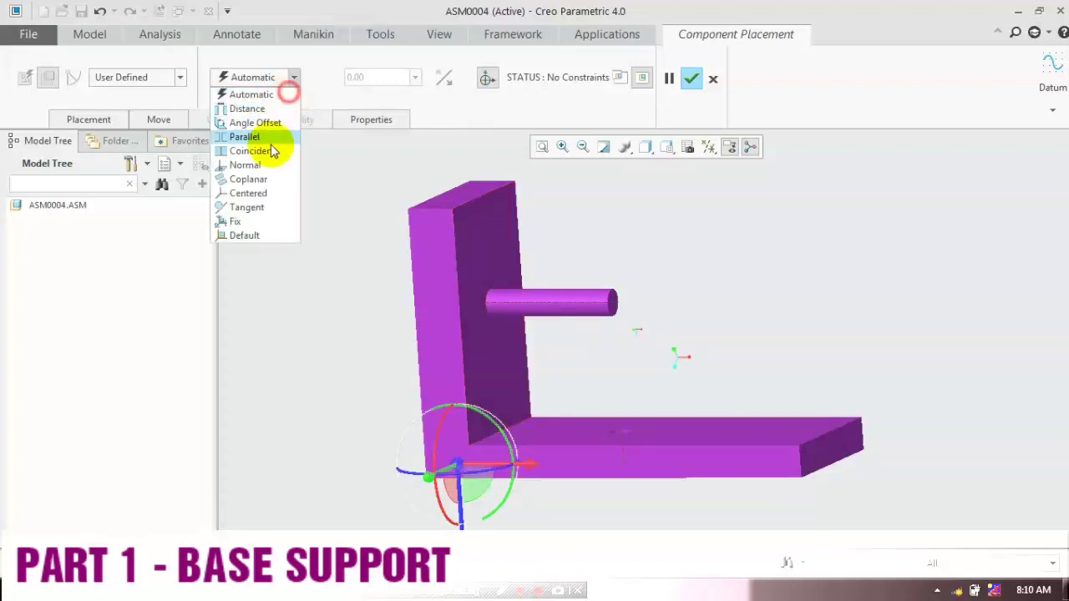
{"action": "left_click", "coordinate": [242, 222]}
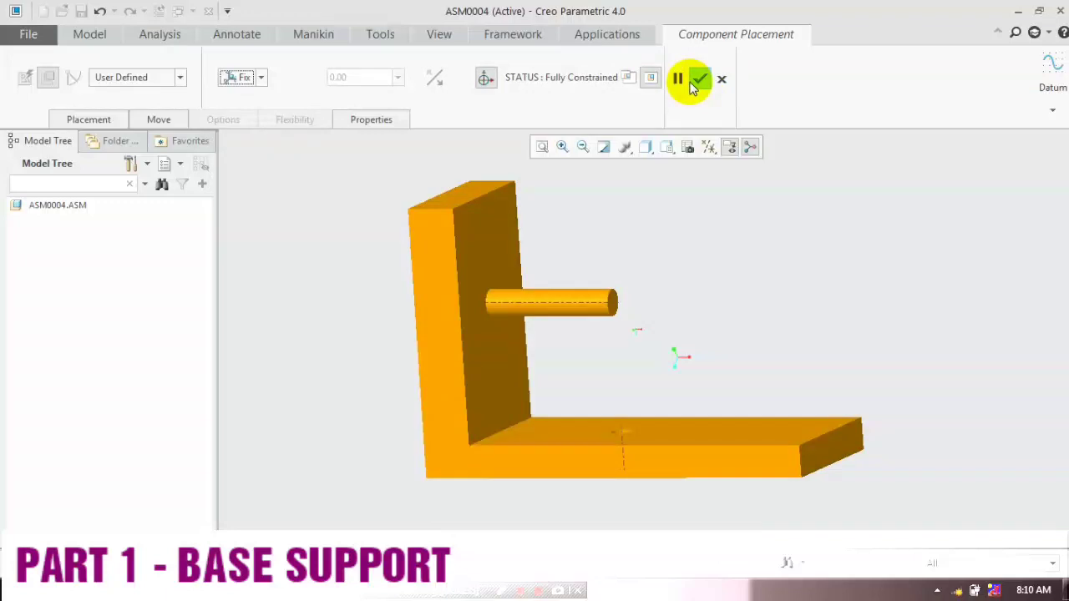
{"action": "left_click", "coordinate": [697, 80]}
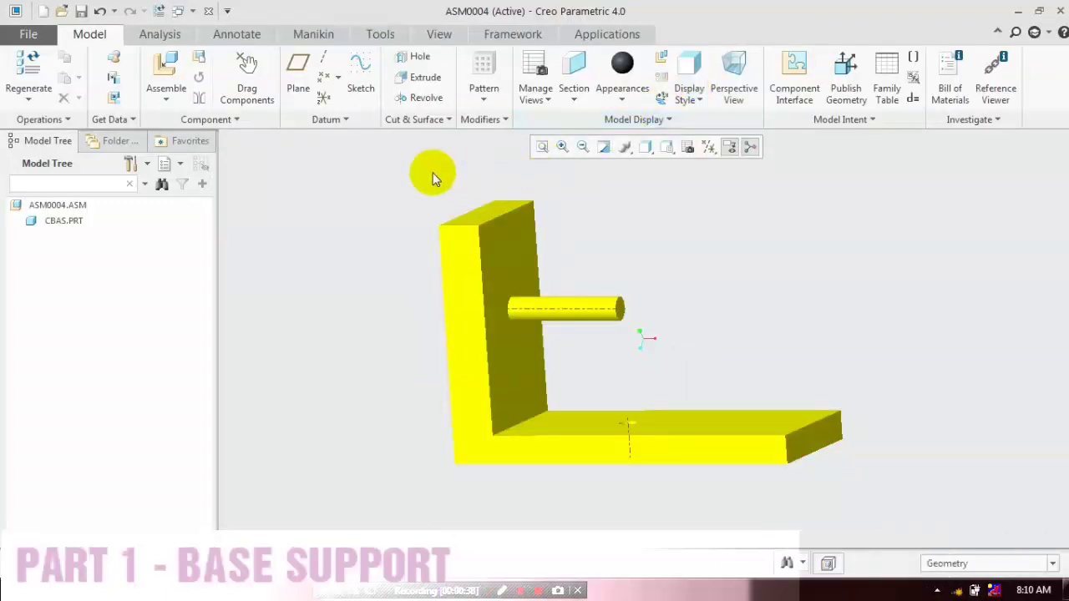
- Insert cam.prt into the assembly and move it just beyond the free end of the base support's shaft
{"action": "left_click", "coordinate": [165, 100]}
{"action": "left_click", "coordinate": [170, 116]}
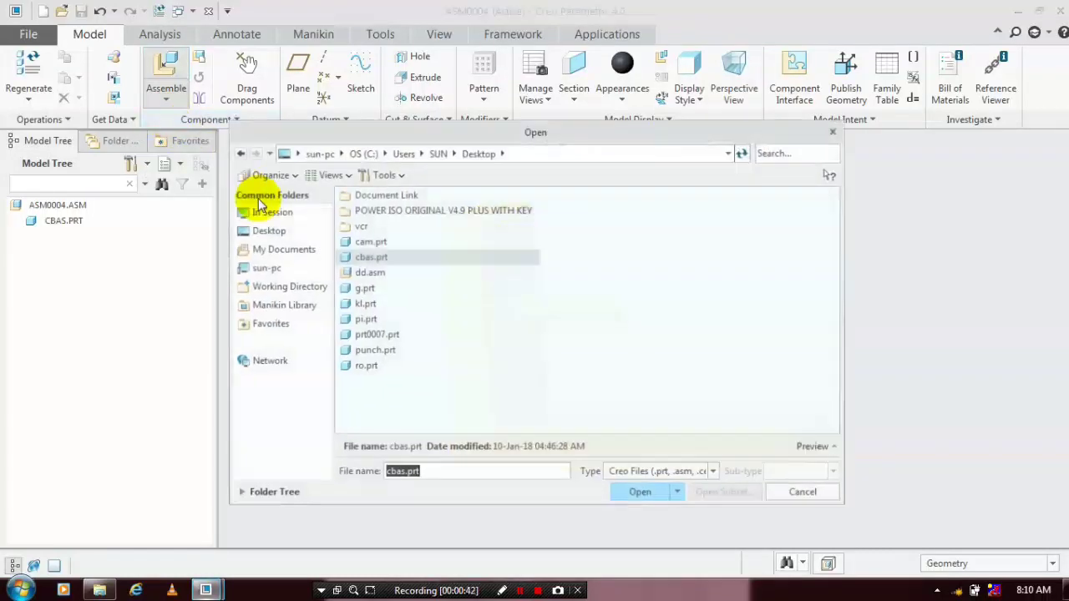
{"action": "left_click", "coordinate": [374, 241]}
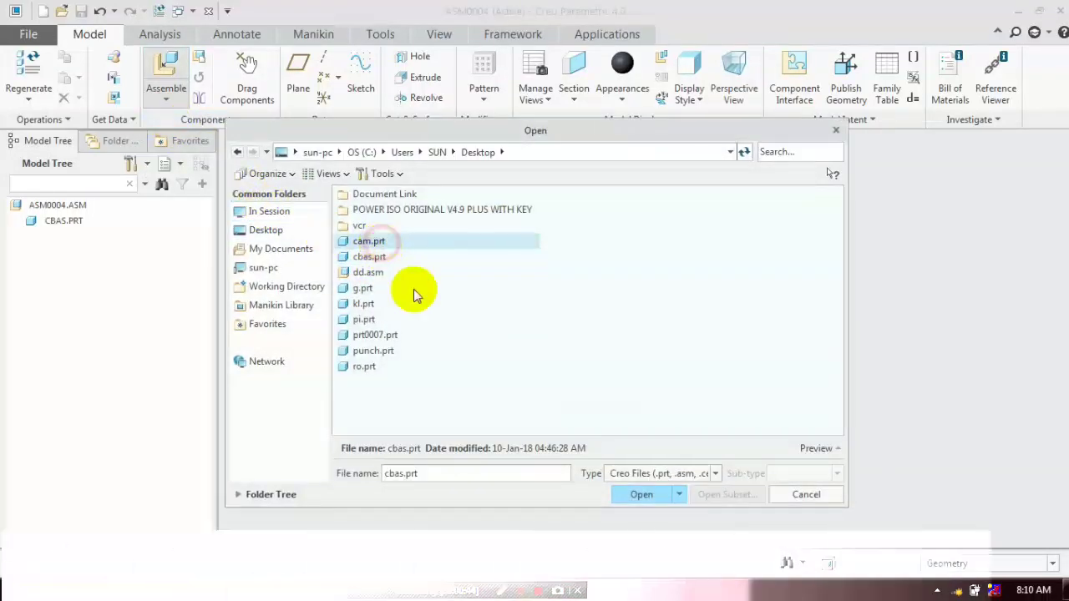
{"action": "left_click", "coordinate": [639, 493]}
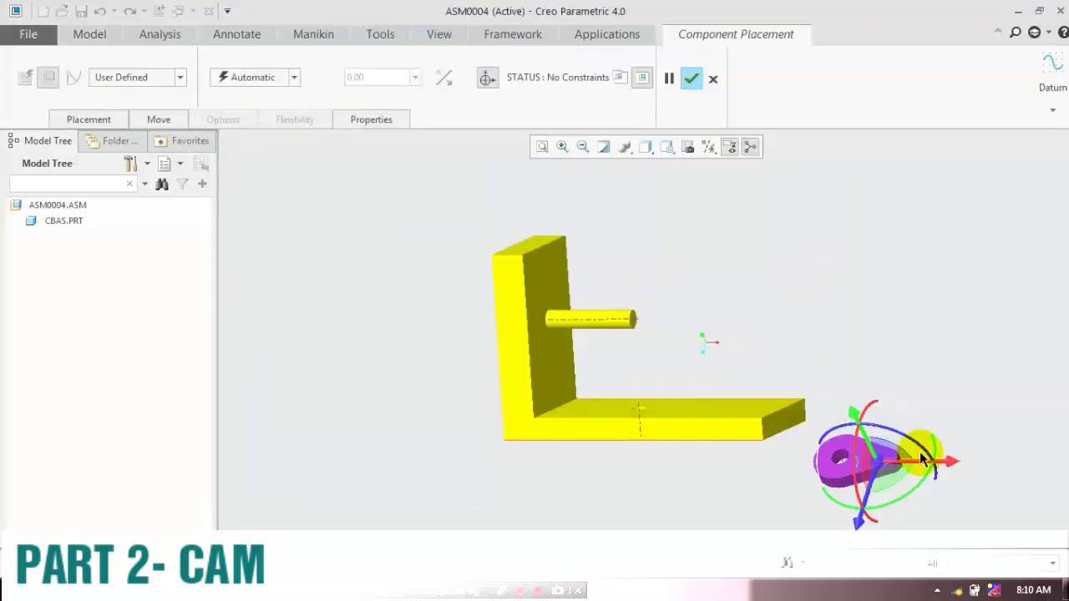
{"action": "scroll", "coordinate": [922, 457], "scroll_direction": "down", "scroll_amount": 2}
{"action": "left_click_drag", "start_coordinate": [945, 451], "coordinate": [572, 223]}
{"action": "scroll", "coordinate": [502, 213], "scroll_direction": "down", "scroll_amount": 2}
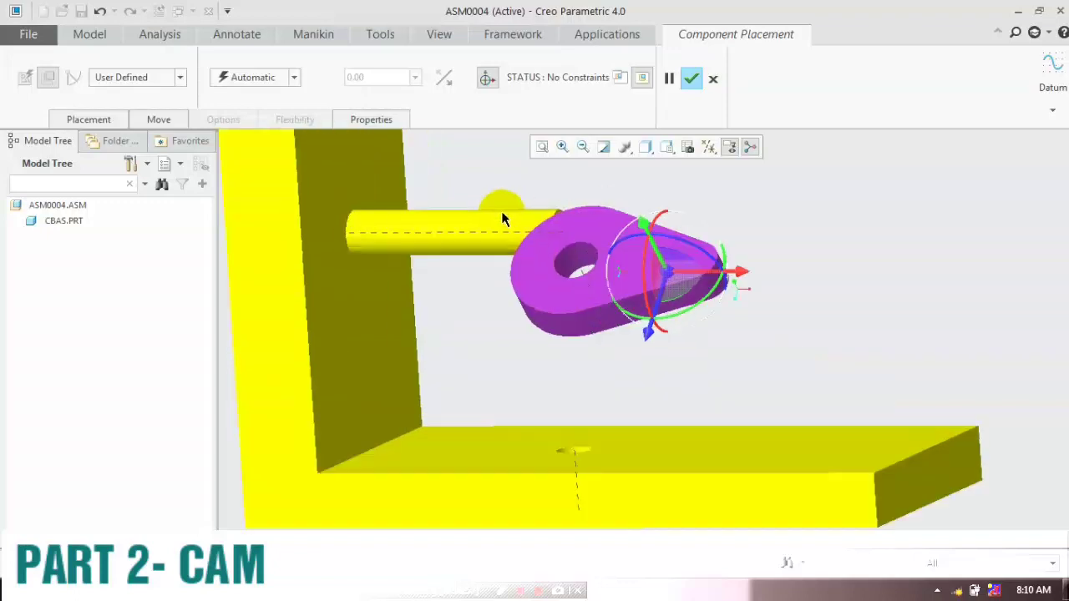
{"action": "left_click_drag", "start_coordinate": [829, 270], "coordinate": [836, 270]}
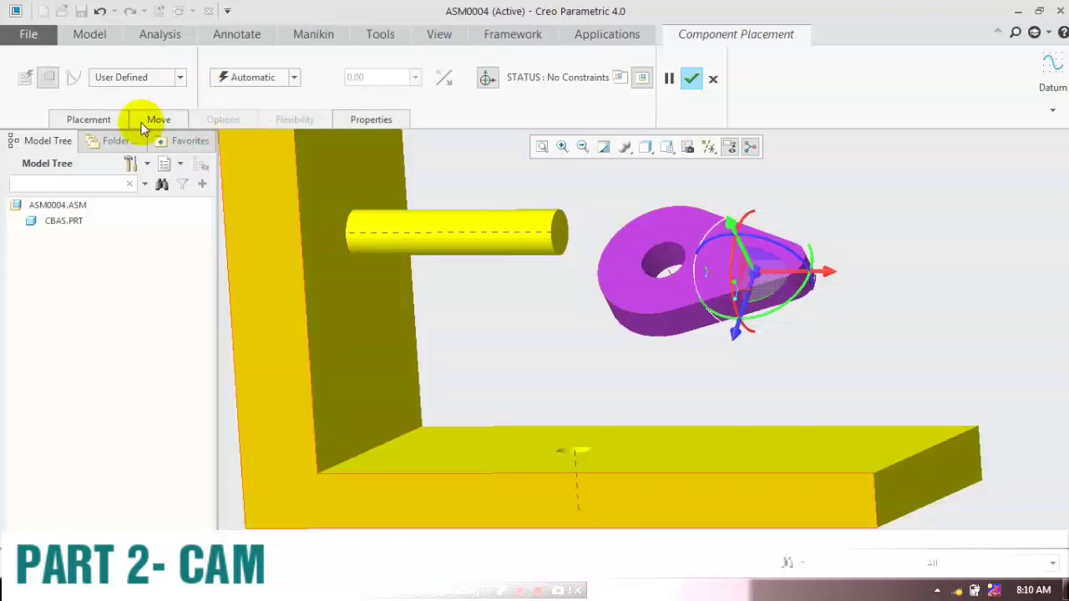
- Give the cam a Pin connection and align its hole axis with the axis of the base support's shaft
{"action": "left_click", "coordinate": [178, 77]}
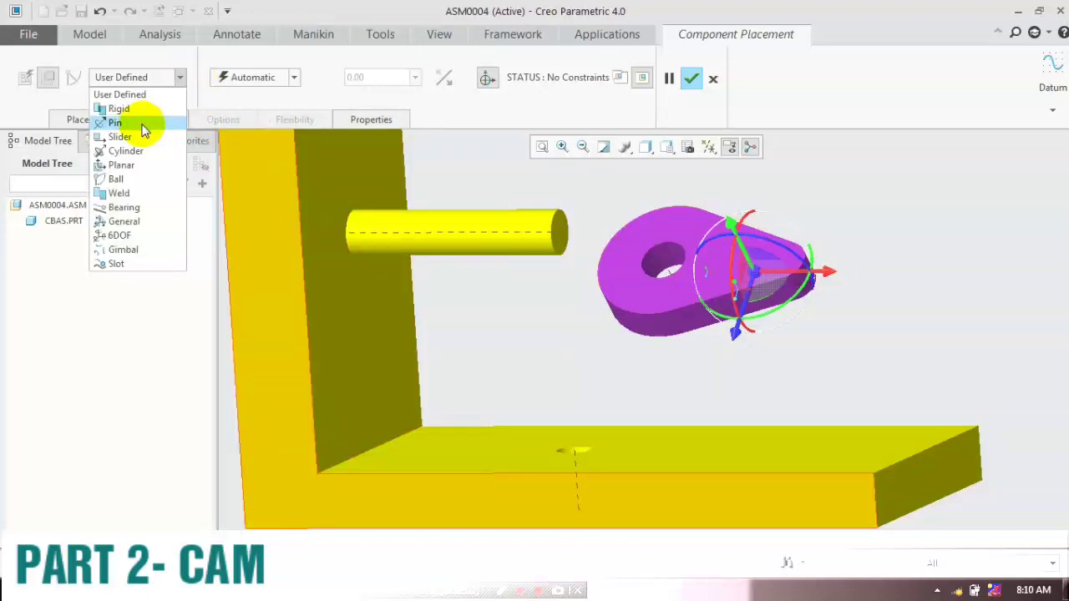
{"action": "left_click", "coordinate": [142, 122]}
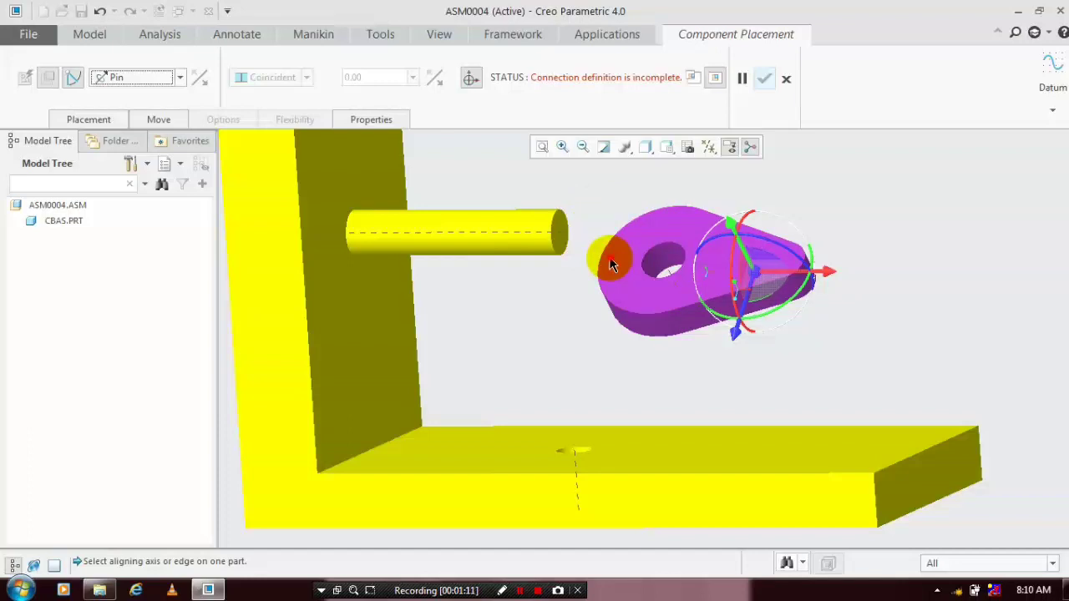
{"action": "left_click", "coordinate": [610, 260]}
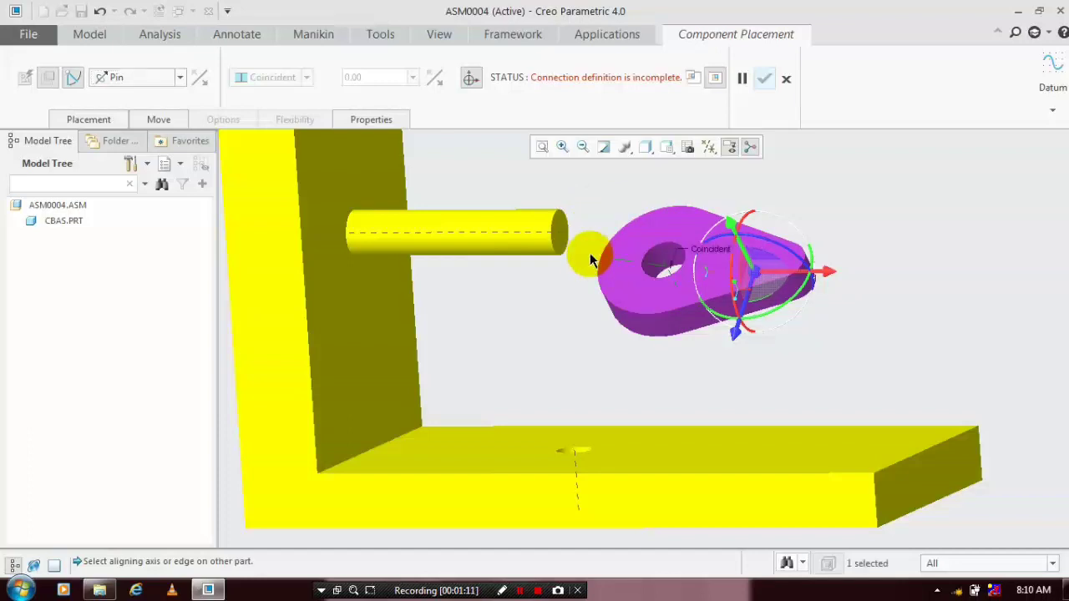
{"action": "left_click", "coordinate": [515, 232]}
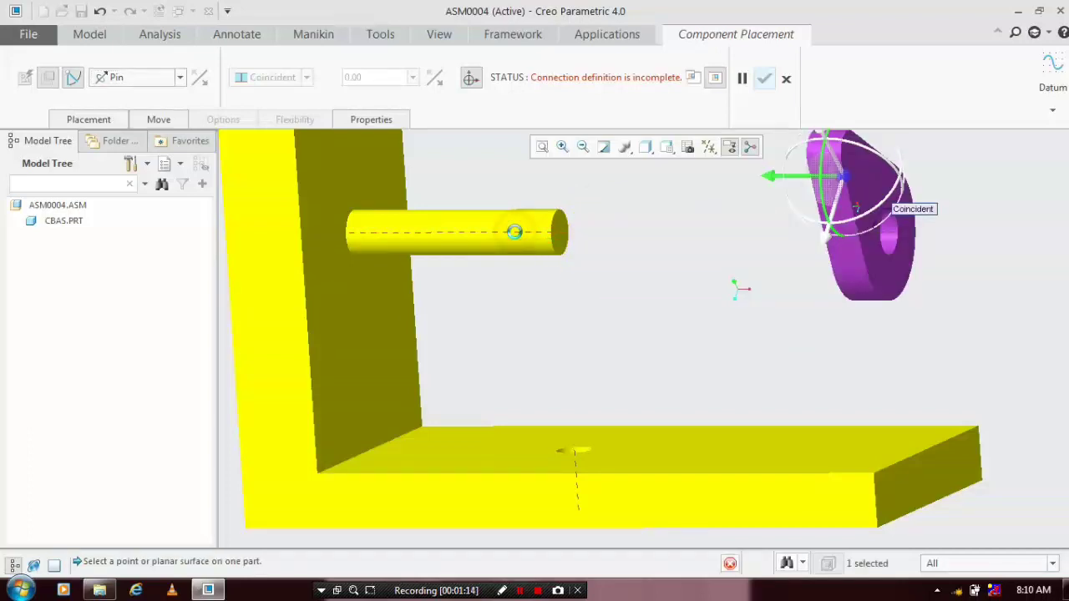
- Make the cam's flat face with the hole coincident with the end face of the shaft for the pin's translation reference
{"action": "scroll", "coordinate": [595, 250], "scroll_direction": "up", "scroll_amount": 2}
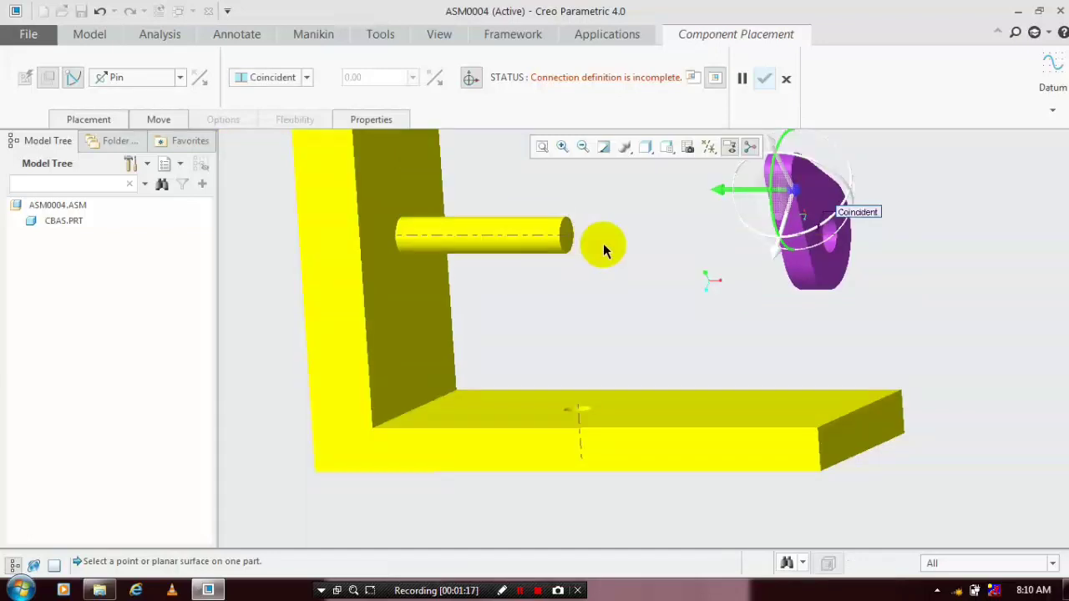
{"action": "left_click", "coordinate": [276, 77]}
{"action": "left_click", "coordinate": [281, 108]}
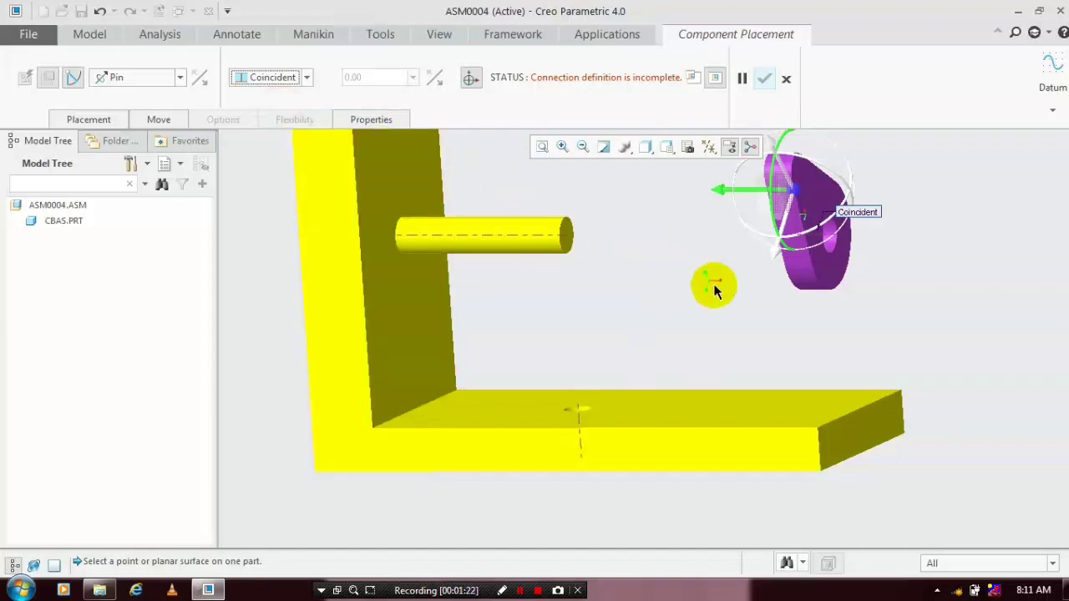
{"action": "scroll", "coordinate": [842, 257], "scroll_direction": "up", "scroll_amount": 3}
{"action": "left_click", "coordinate": [828, 269]}
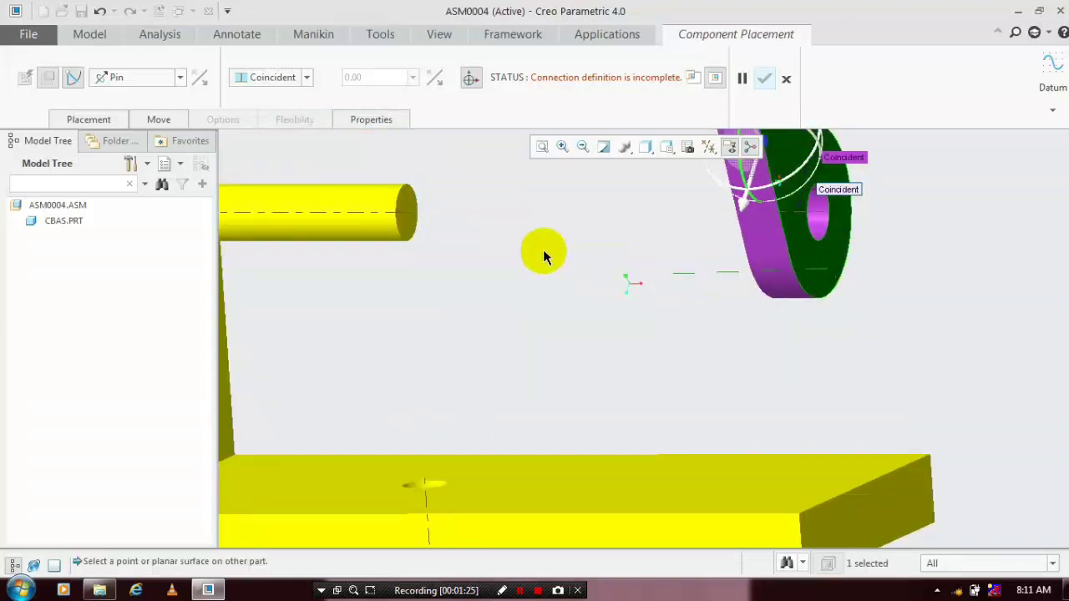
{"action": "left_click", "coordinate": [409, 226]}
- Rotate the cam about the shaft axis and accept its placement
{"action": "scroll", "coordinate": [526, 260], "scroll_direction": "down", "scroll_amount": 3}
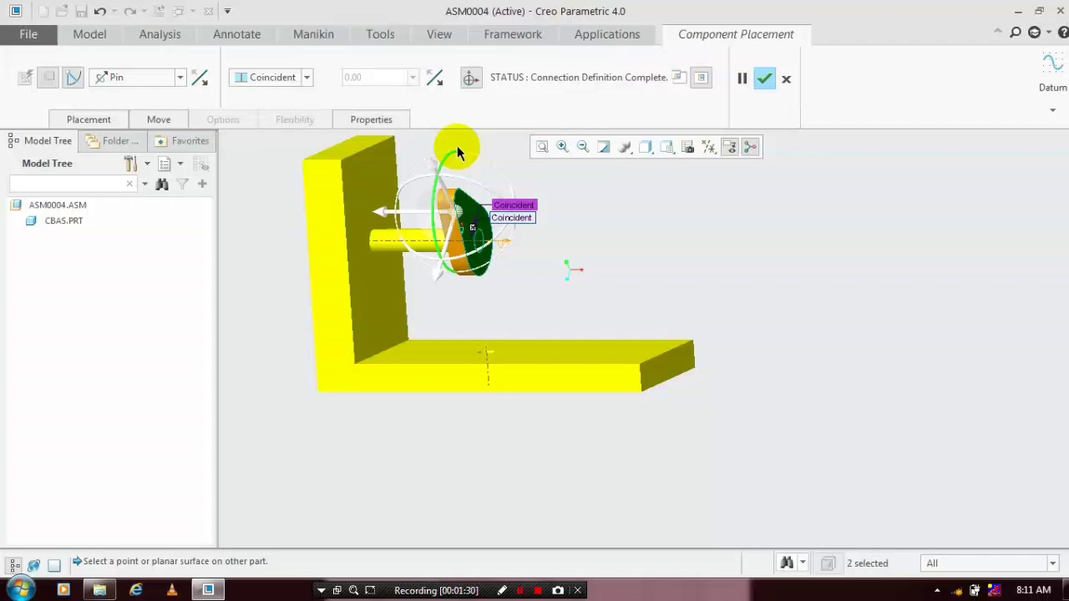
{"action": "left_click_drag", "start_coordinate": [435, 155], "coordinate": [666, 225]}
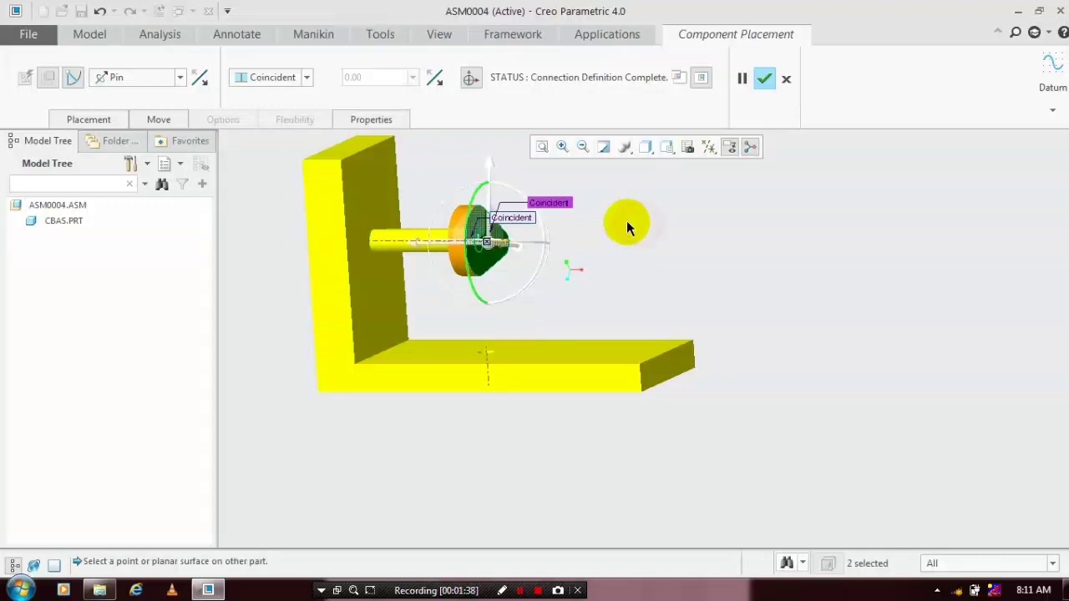
{"action": "middle_click", "coordinate": [626, 221]}
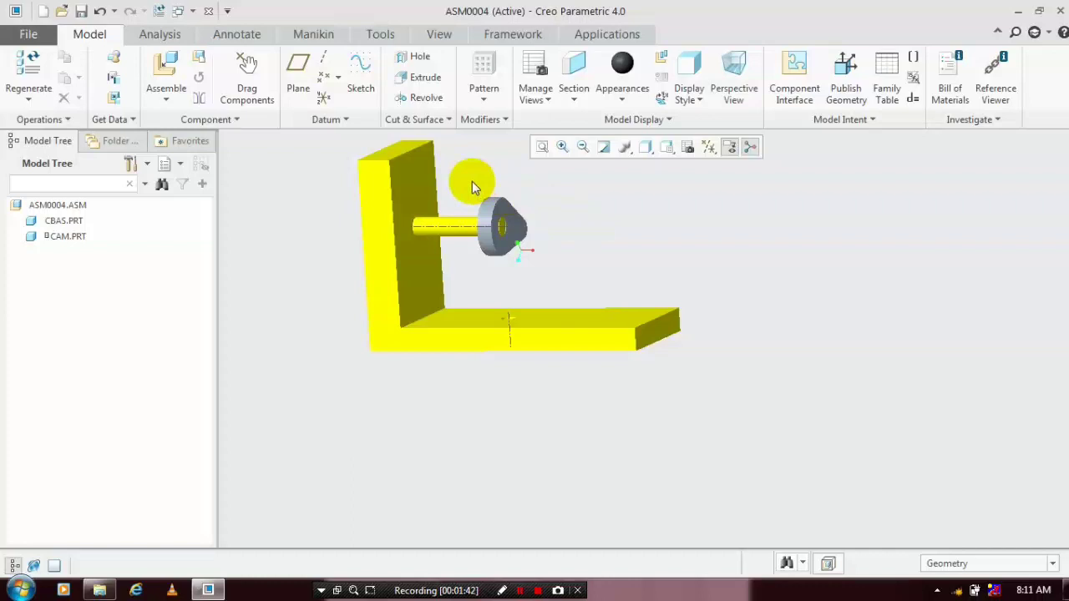
- Insert the follower kl.prt into the assembly and hide its 3D dragger
{"action": "left_click", "coordinate": [165, 103]}
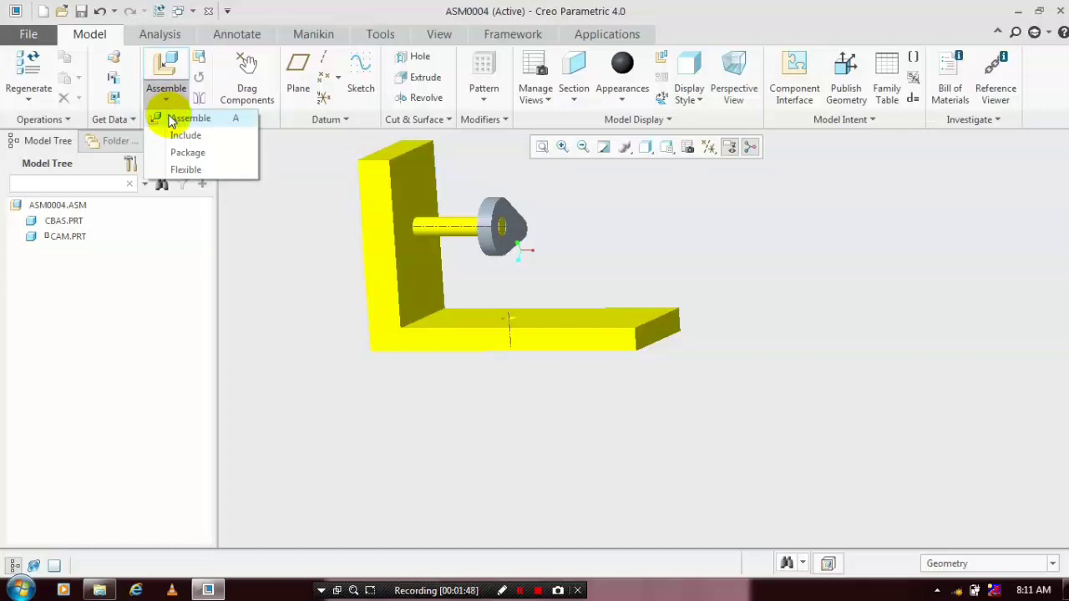
{"action": "left_click", "coordinate": [171, 121]}
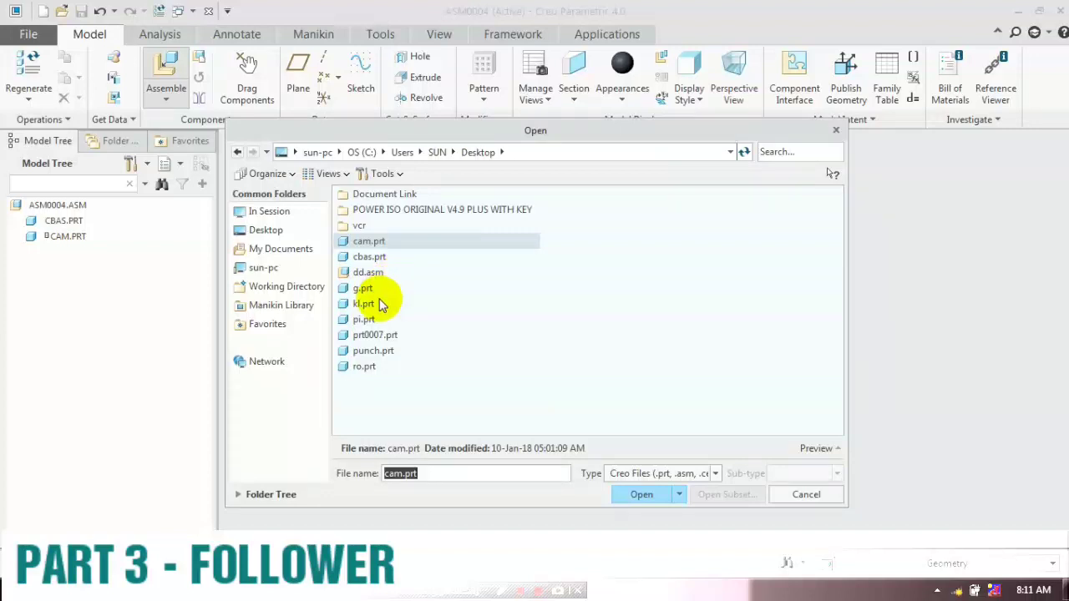
{"action": "left_click", "coordinate": [632, 487]}
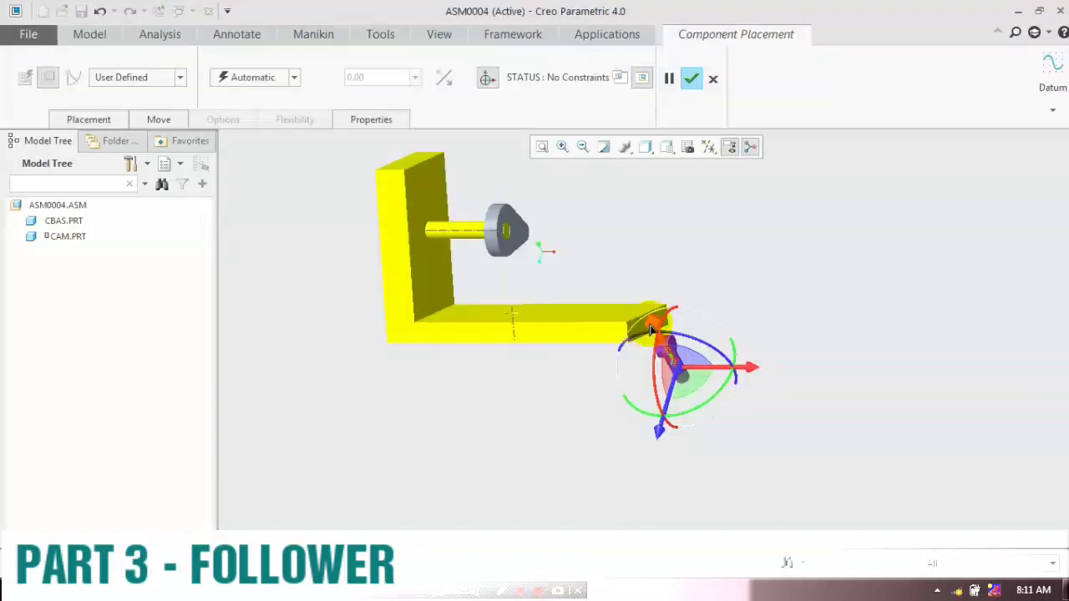
{"action": "left_click_drag", "start_coordinate": [651, 327], "coordinate": [647, 372]}
{"action": "scroll", "coordinate": [646, 359], "scroll_direction": "down", "scroll_amount": 2}
{"action": "scroll", "coordinate": [578, 237], "scroll_direction": "down", "scroll_amount": 2}
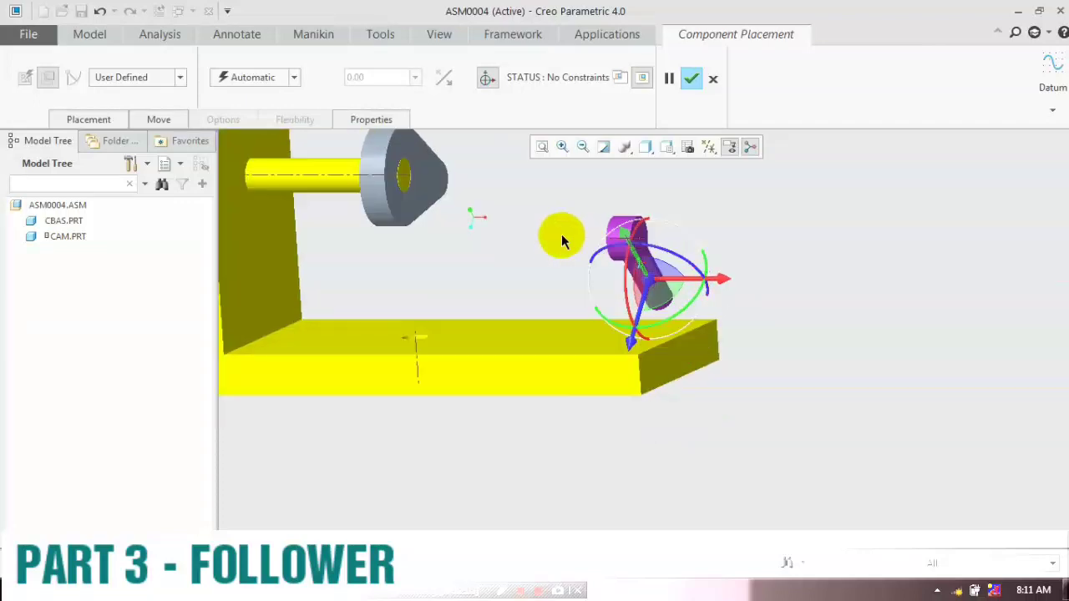
{"action": "left_click", "coordinate": [486, 80]}
- Give the follower a Slider connection and align its stem axis with the axis of the hole in the base plate
{"action": "scroll", "coordinate": [689, 263], "scroll_direction": "up", "scroll_amount": 1}
{"action": "scroll", "coordinate": [465, 271], "scroll_direction": "down", "scroll_amount": 2}
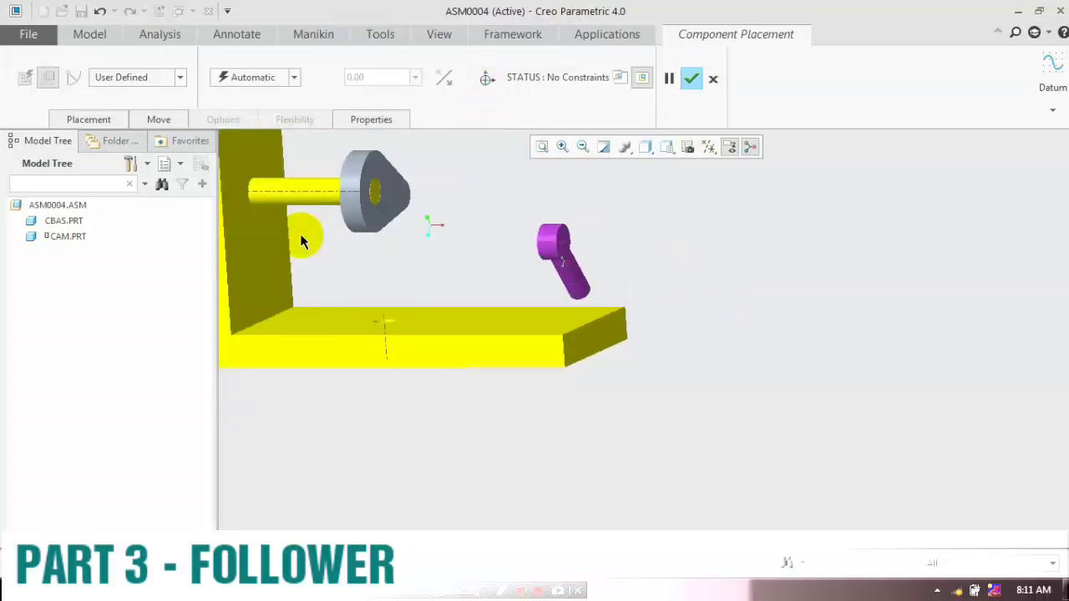
{"action": "scroll", "coordinate": [303, 241], "scroll_direction": "up", "scroll_amount": 2}
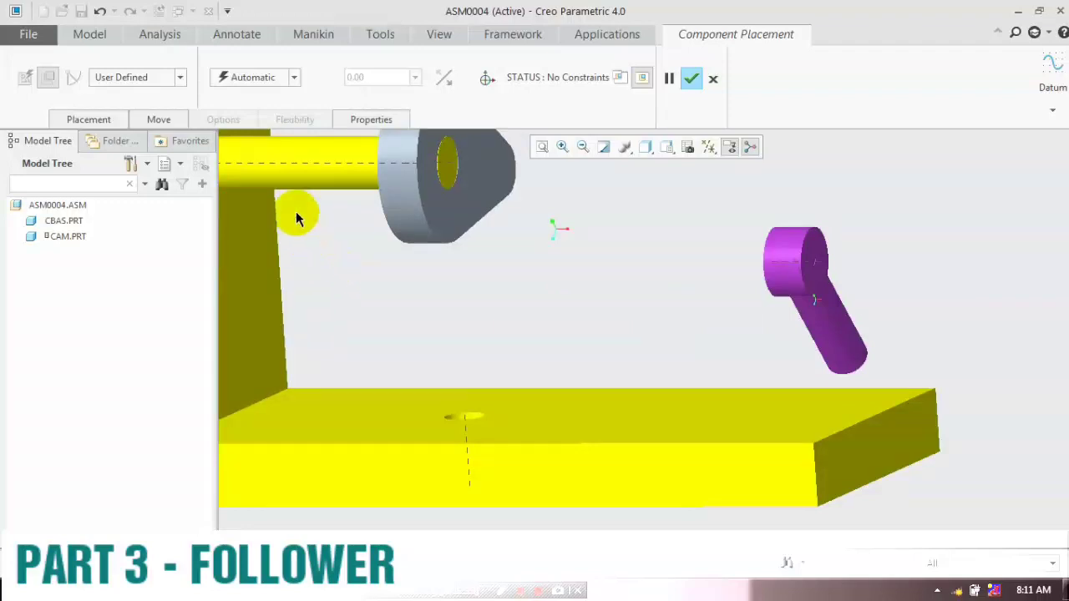
{"action": "left_click", "coordinate": [141, 126]}
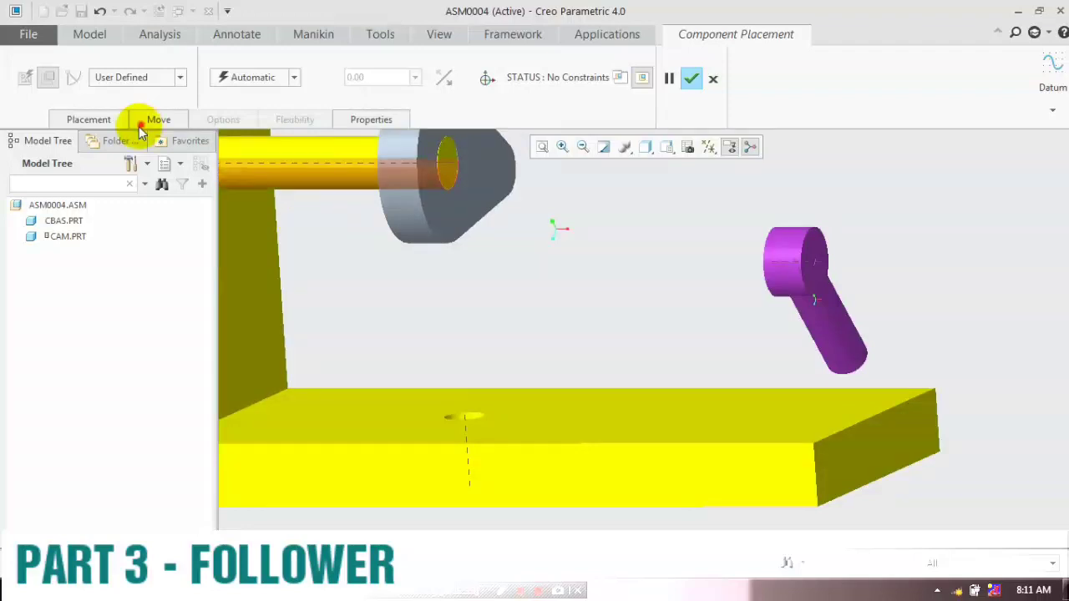
{"action": "left_click", "coordinate": [149, 77]}
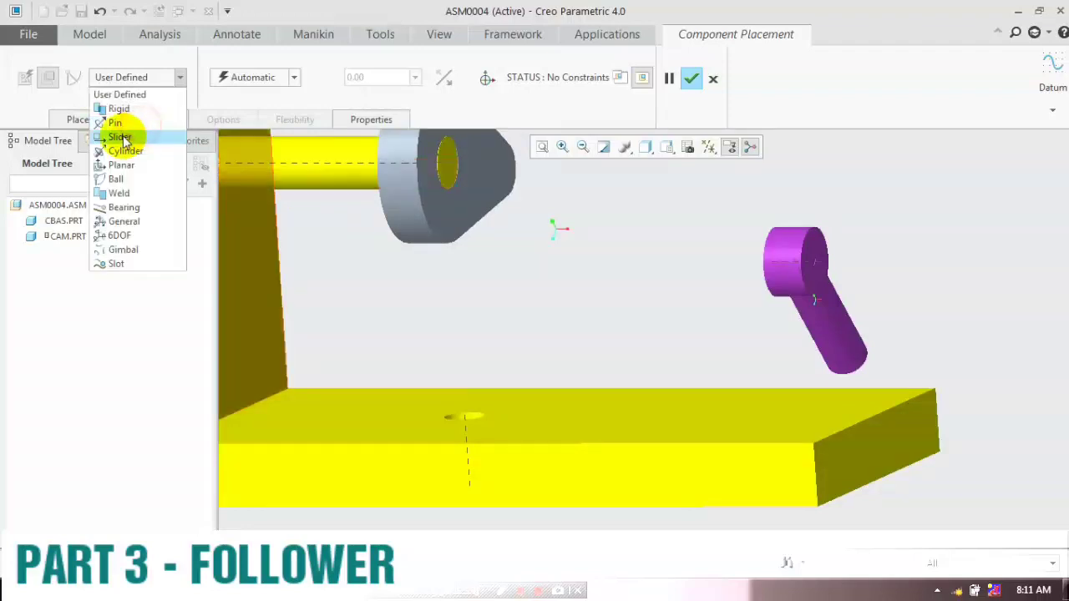
{"action": "left_click", "coordinate": [840, 342]}
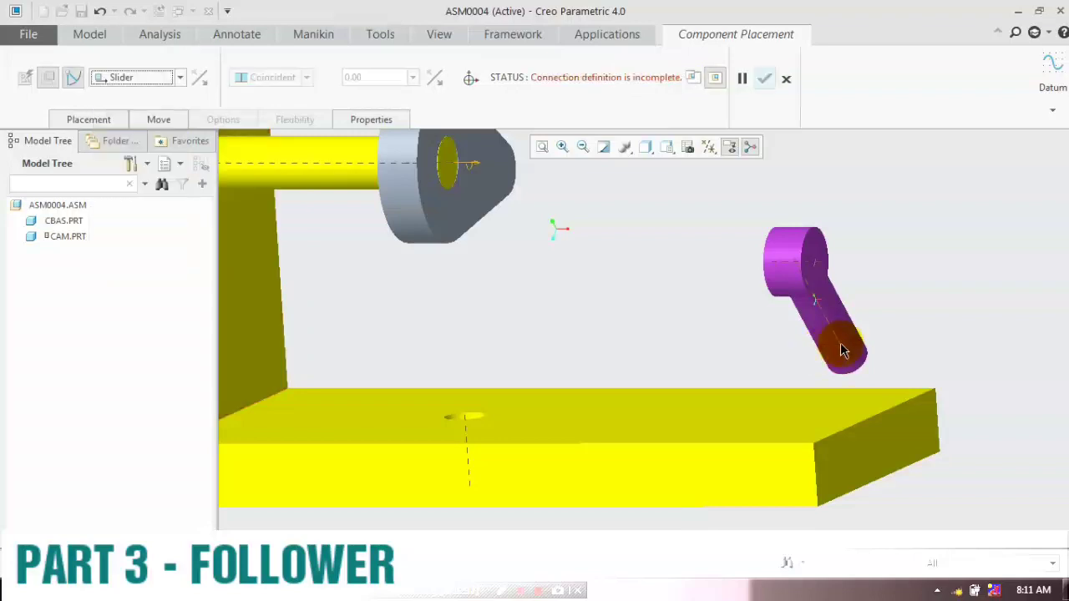
{"action": "left_click", "coordinate": [467, 423]}
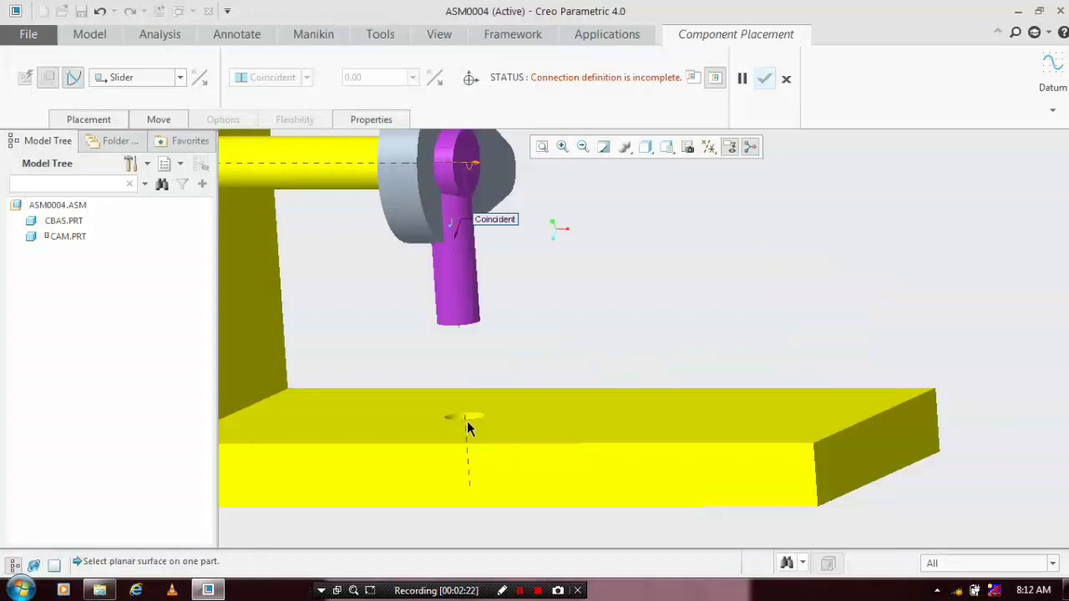
- Show the 3D dragger, lower the follower along its axis to below the cam and turn it about that axis
{"action": "scroll", "coordinate": [473, 314], "scroll_direction": "up", "scroll_amount": 3}
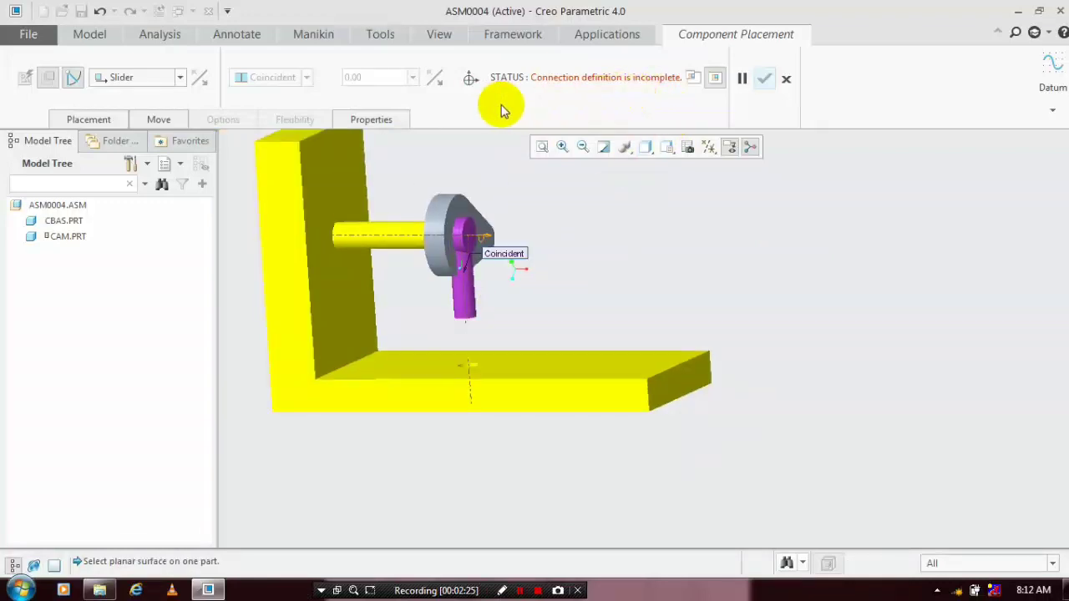
{"action": "left_click", "coordinate": [471, 79]}
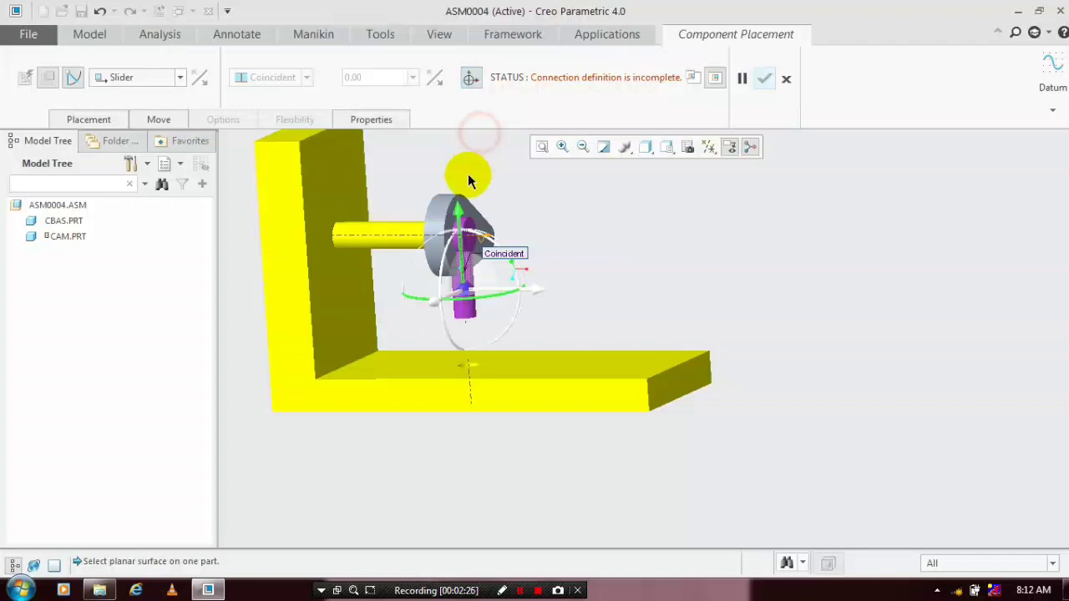
{"action": "left_click_drag", "start_coordinate": [458, 220], "coordinate": [466, 294]}
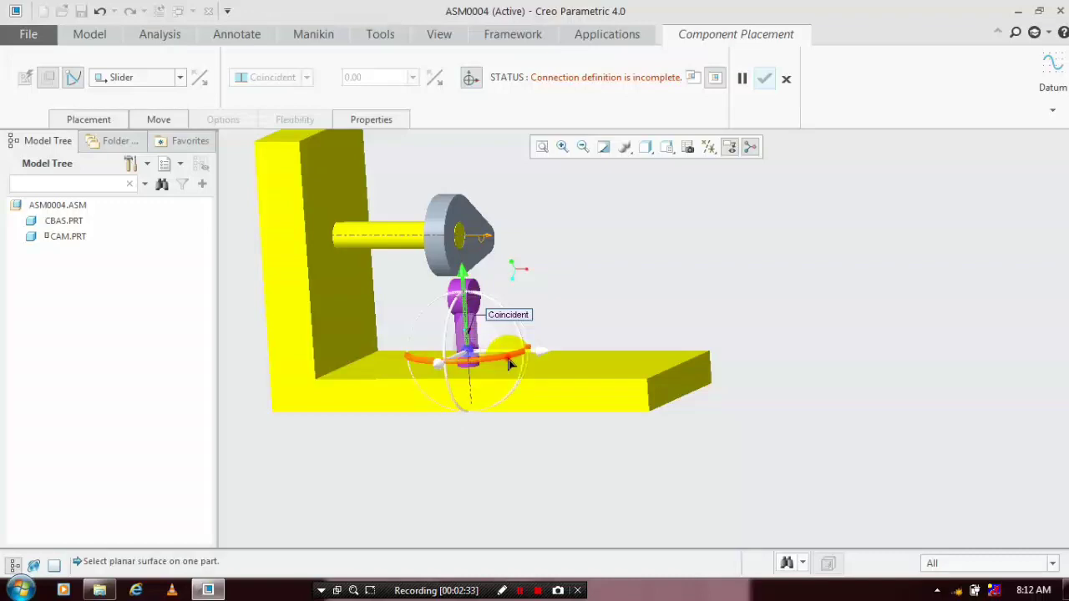
{"action": "left_click_drag", "start_coordinate": [511, 363], "coordinate": [505, 314]}
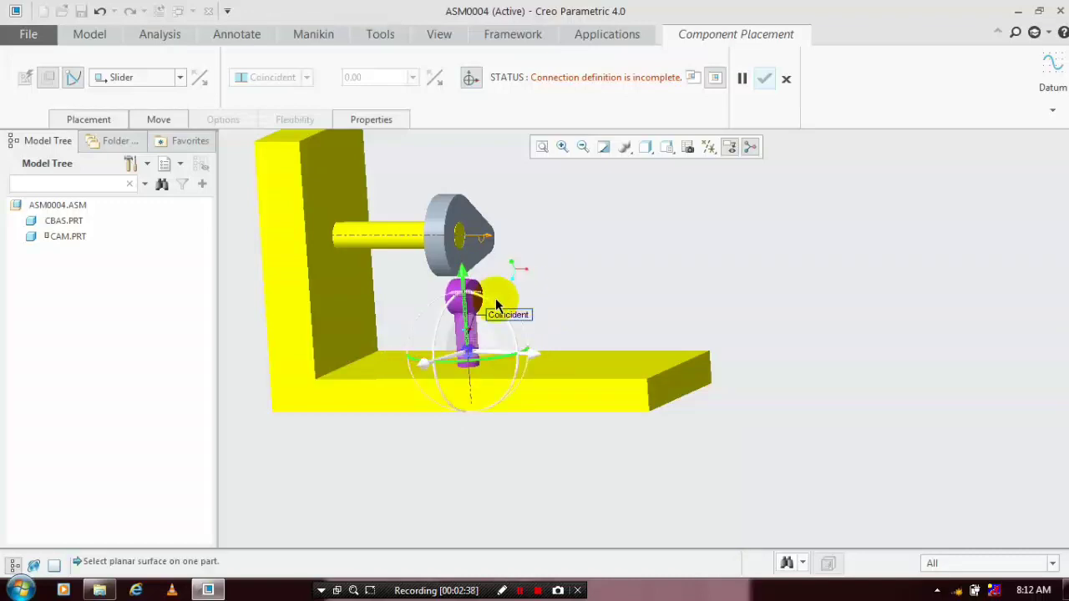
- Pair the flat face of the follower's round head with the base plate's end face for the slider's rotation reference
{"action": "scroll", "coordinate": [495, 298], "scroll_direction": "down", "scroll_amount": 4}
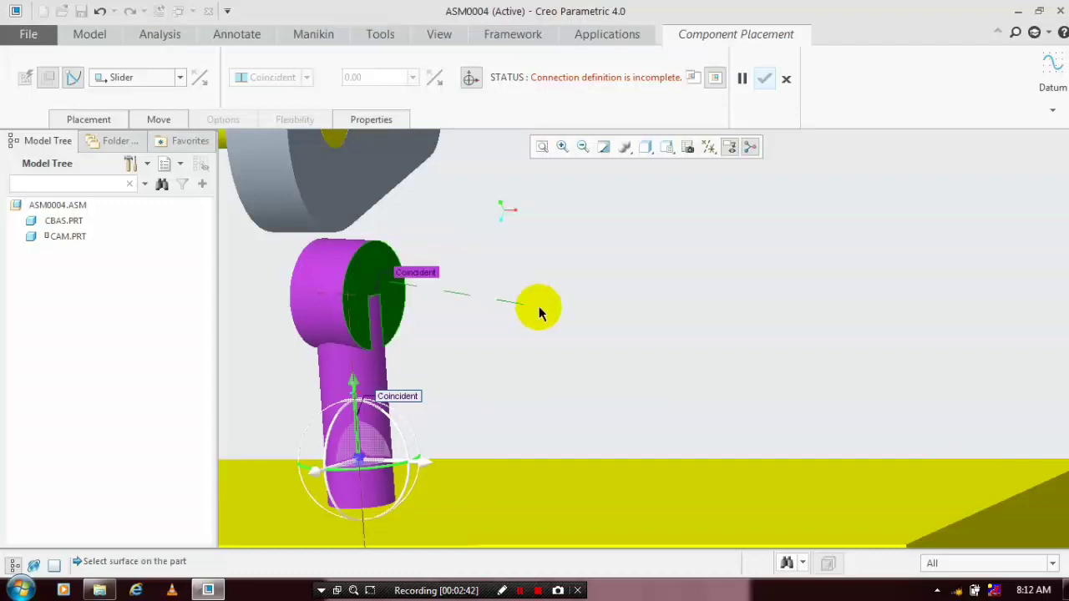
{"action": "scroll", "coordinate": [541, 311], "scroll_direction": "up", "scroll_amount": 4}
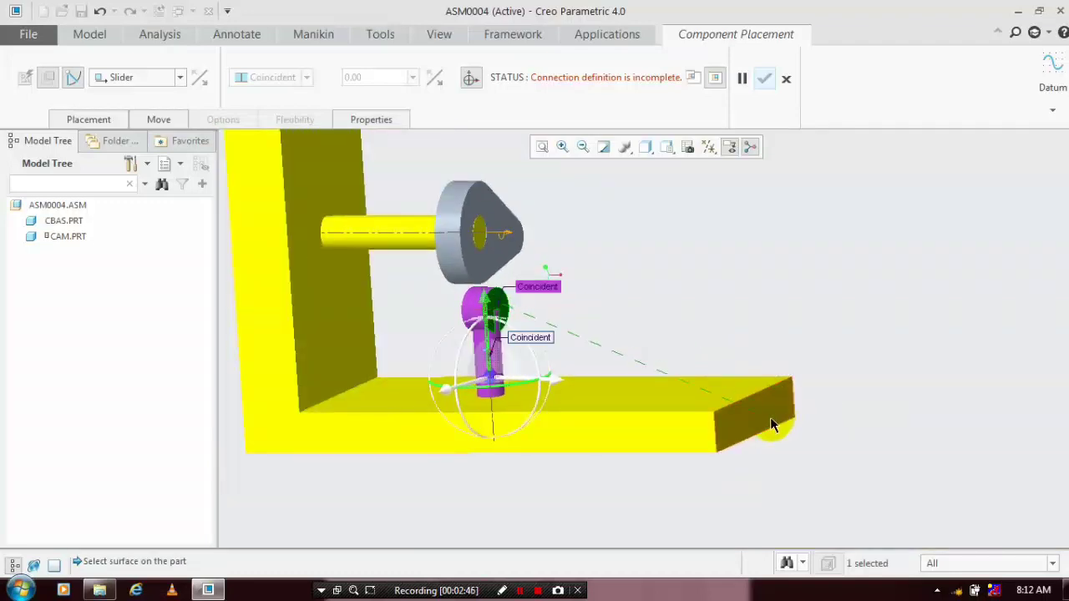
{"action": "left_click", "coordinate": [772, 425]}
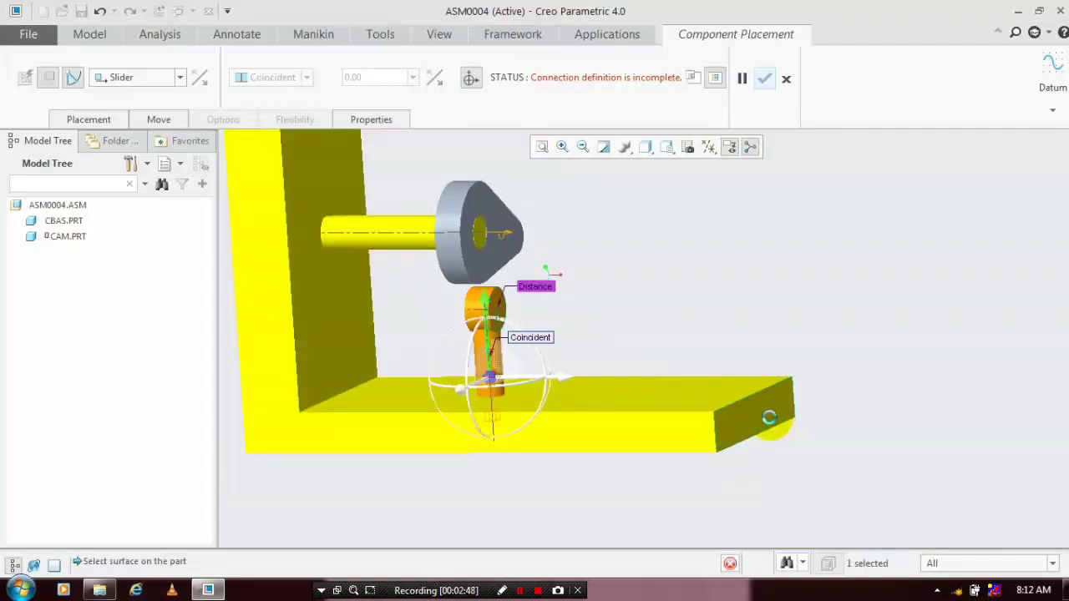
- Slide the follower down through the hole in the base plate and accept its placement
{"action": "left_click_drag", "start_coordinate": [479, 361], "coordinate": [504, 368]}
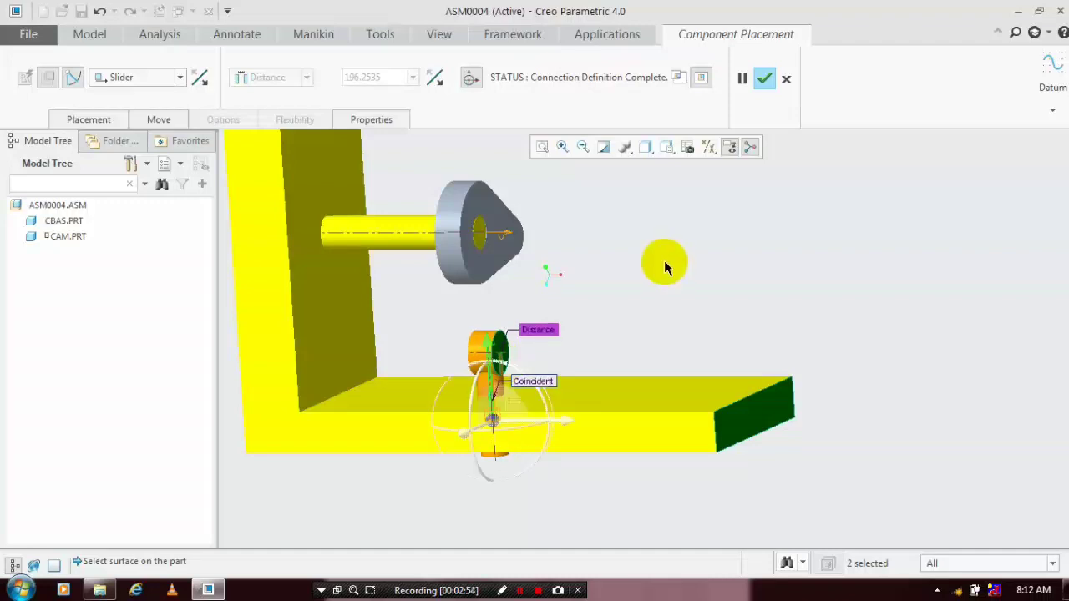
{"action": "left_click", "coordinate": [763, 81]}
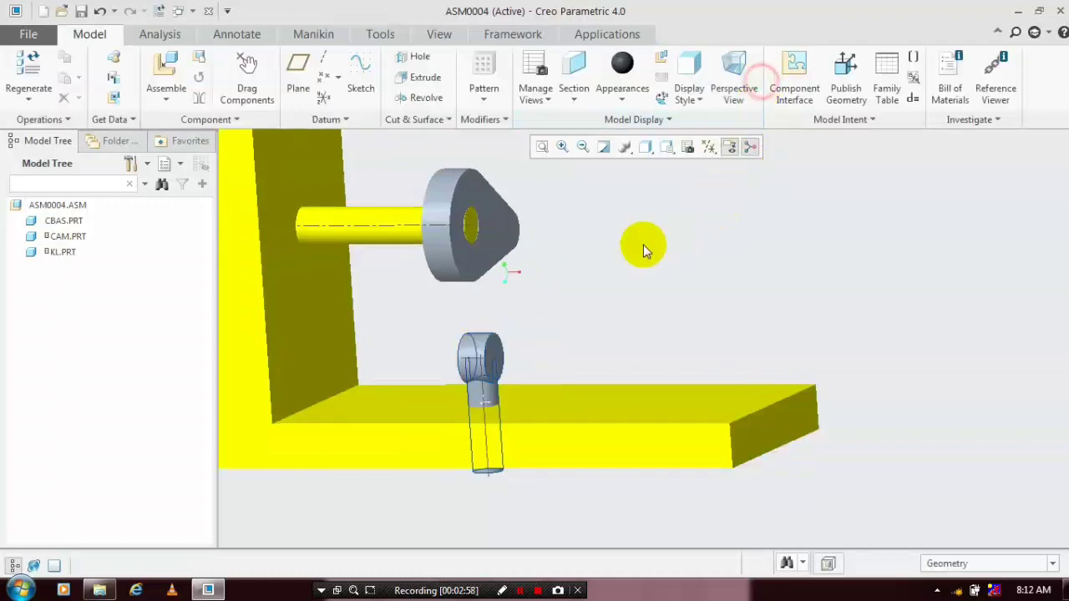
- Open the assembly in the Mechanism application
{"action": "key", "text": "ctrl+d"}
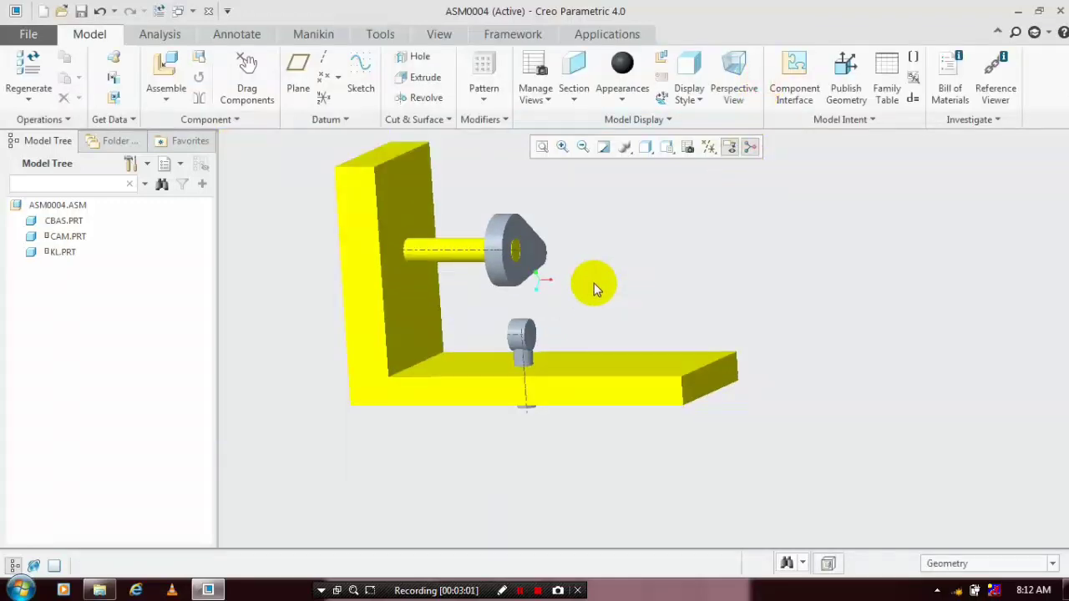
{"action": "scroll", "coordinate": [476, 230], "scroll_direction": "down", "scroll_amount": 3}
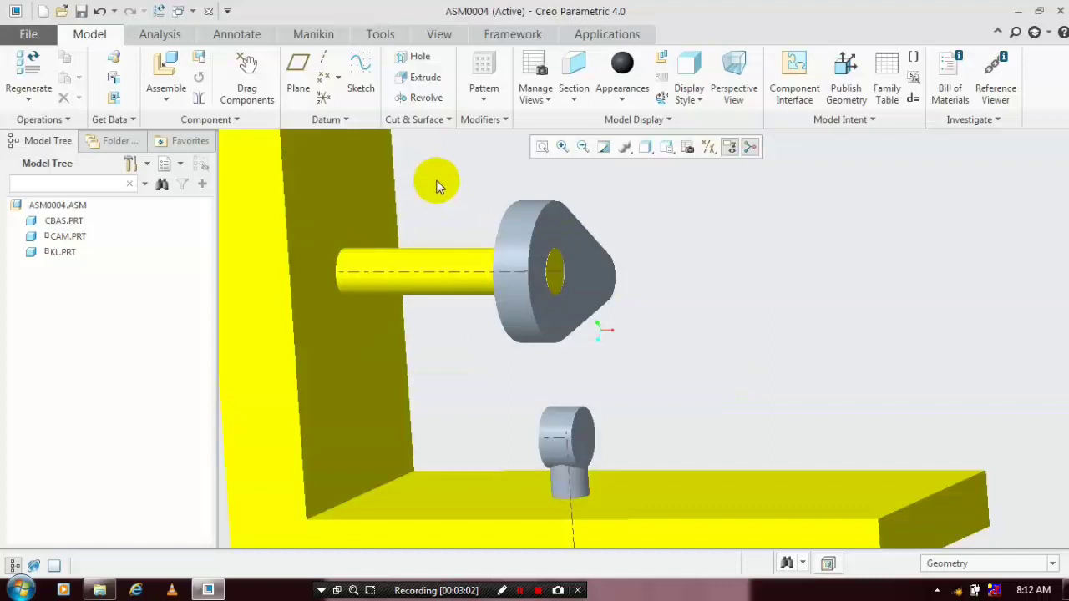
{"action": "scroll", "coordinate": [589, 255], "scroll_direction": "up", "scroll_amount": 1}
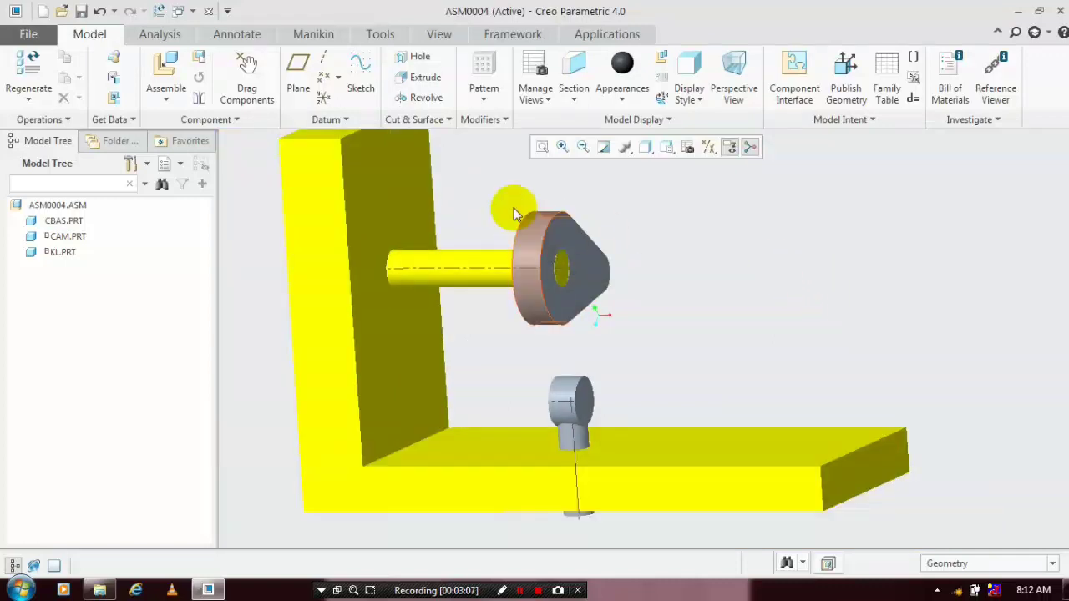
{"action": "left_click", "coordinate": [604, 38]}
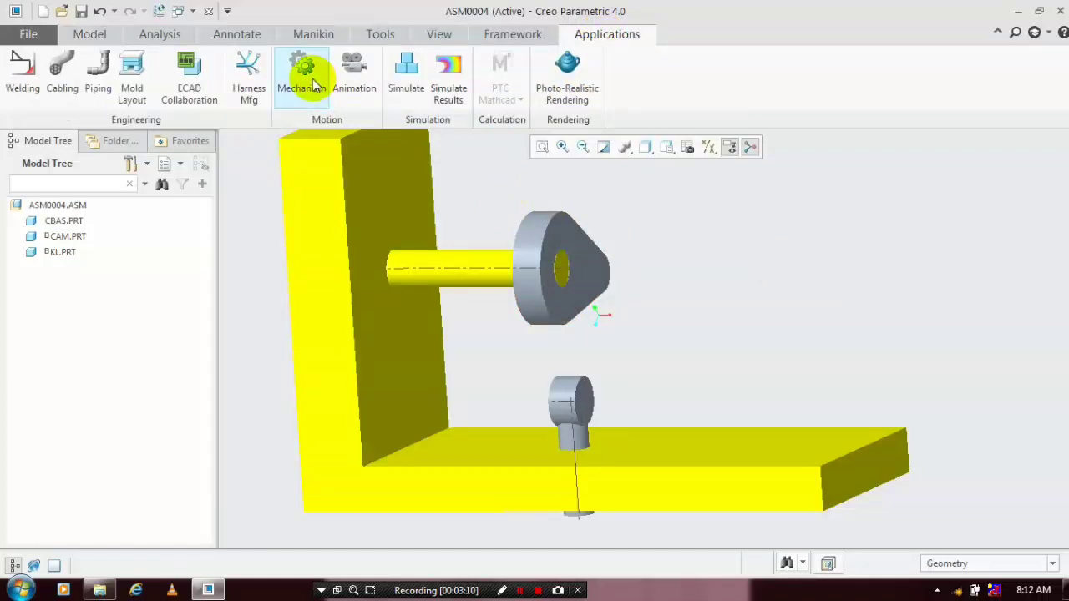
{"action": "left_click", "coordinate": [309, 80]}
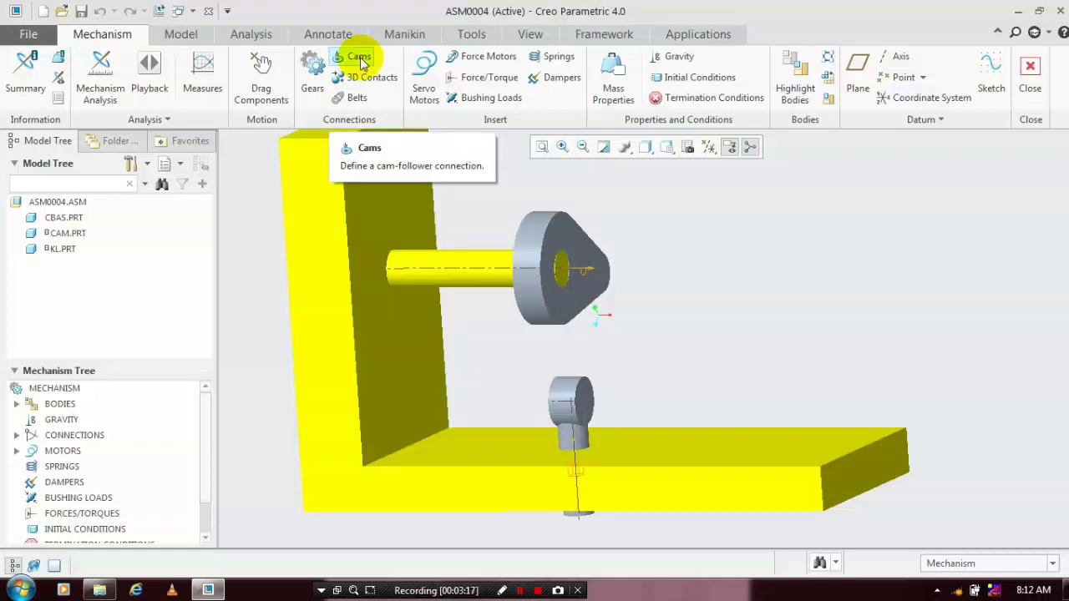
- Start a cam-follower connection and assign all the surfaces around the cam's outer edge as Cam 1
{"action": "left_click", "coordinate": [360, 58]}
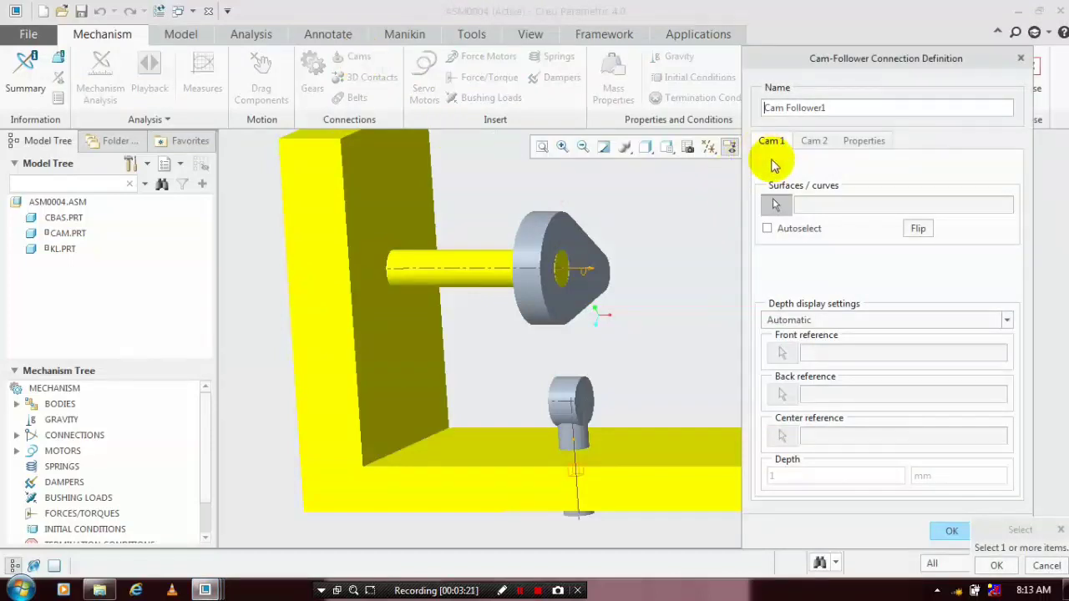
{"action": "left_click", "coordinate": [776, 205]}
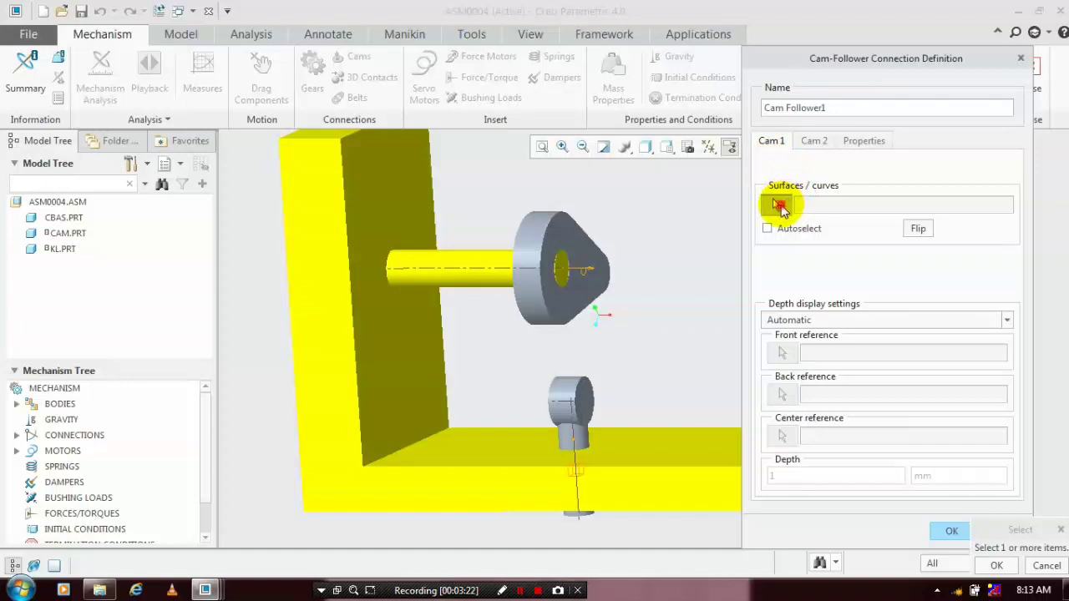
{"action": "left_click", "coordinate": [537, 226]}
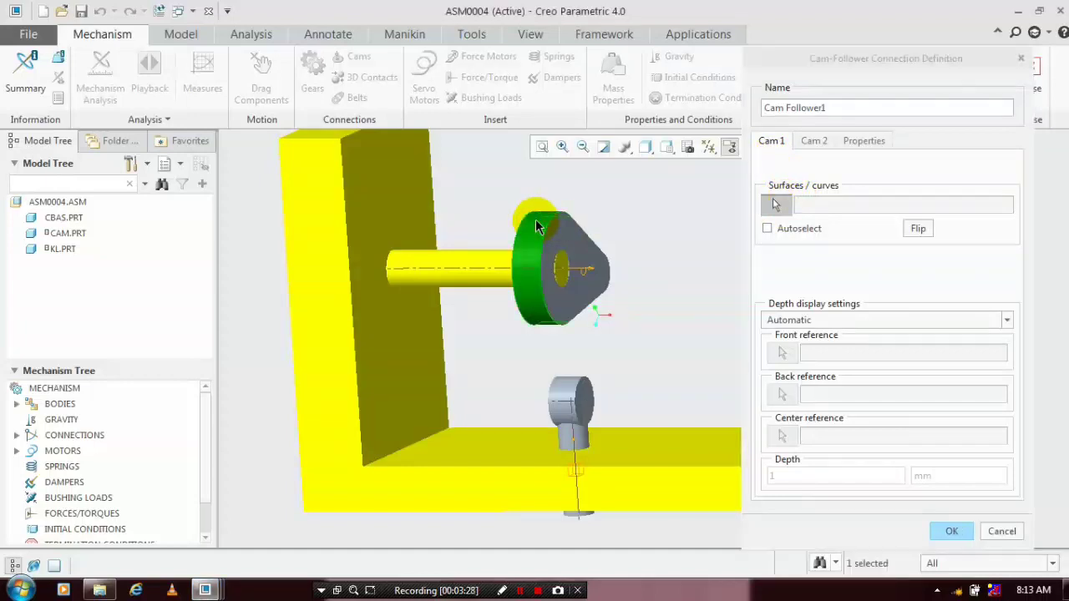
{"action": "middle_click_drag", "start_coordinate": [615, 208], "coordinate": [591, 230]}
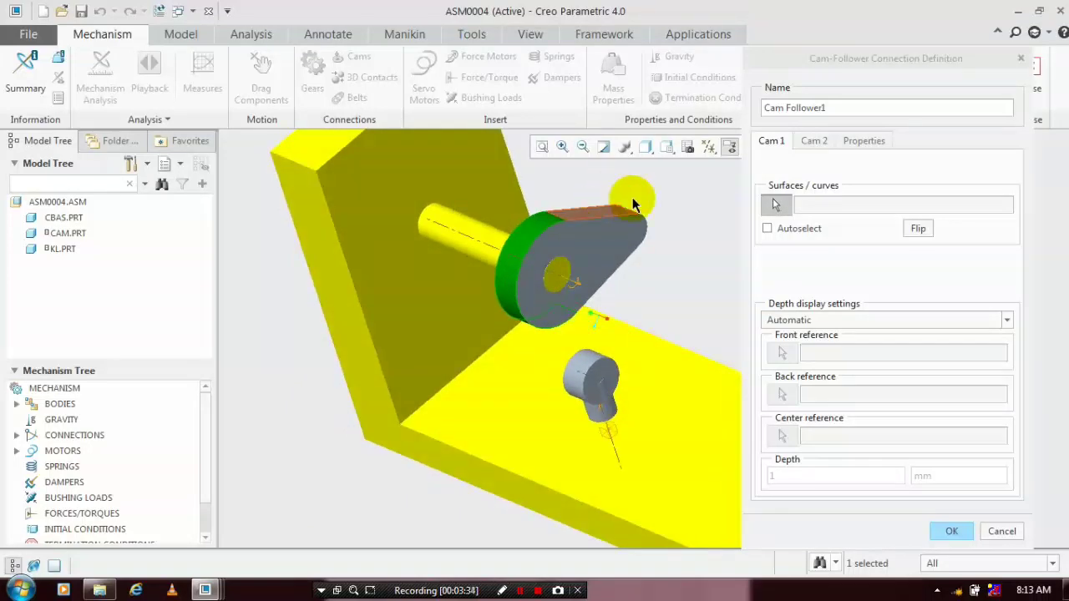
{"action": "left_click", "coordinate": [632, 203]}
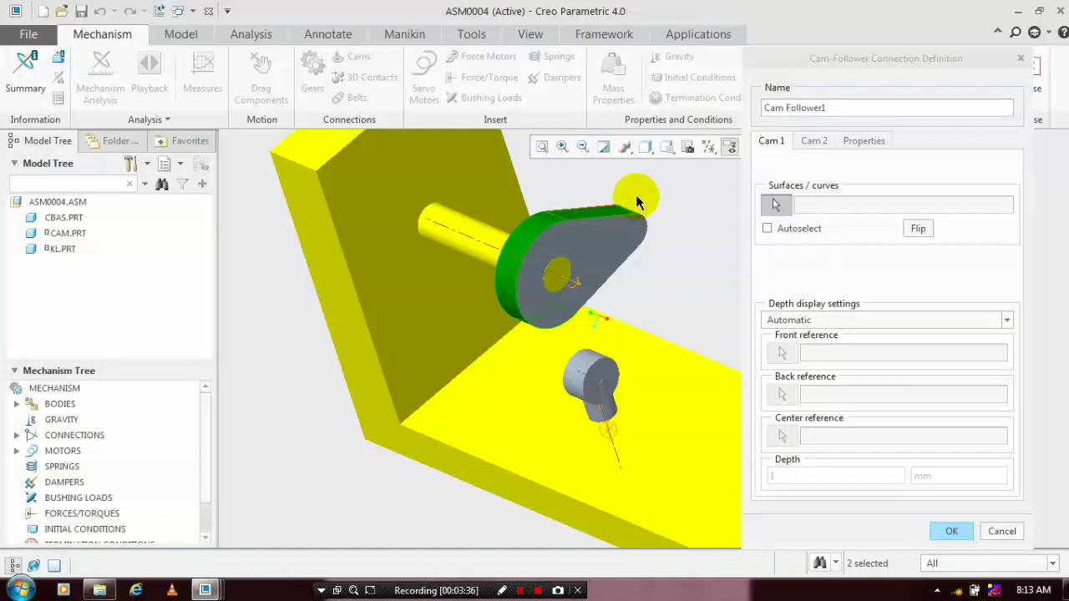
{"action": "mouse_move", "coordinate": [647, 287]}
{"action": "middle_mouse_down"}
{"action": "mouse_move", "coordinate": [637, 222]}
{"action": "mouse_move", "coordinate": [596, 312]}
{"action": "middle_mouse_up"}
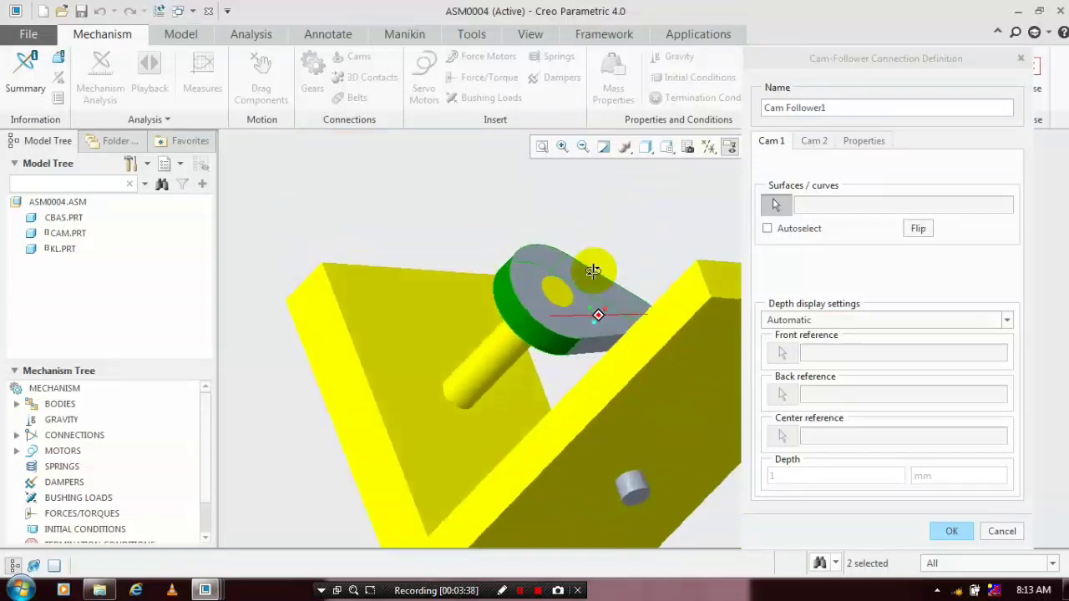
{"action": "scroll", "coordinate": [598, 350], "scroll_direction": "down", "scroll_amount": 1}
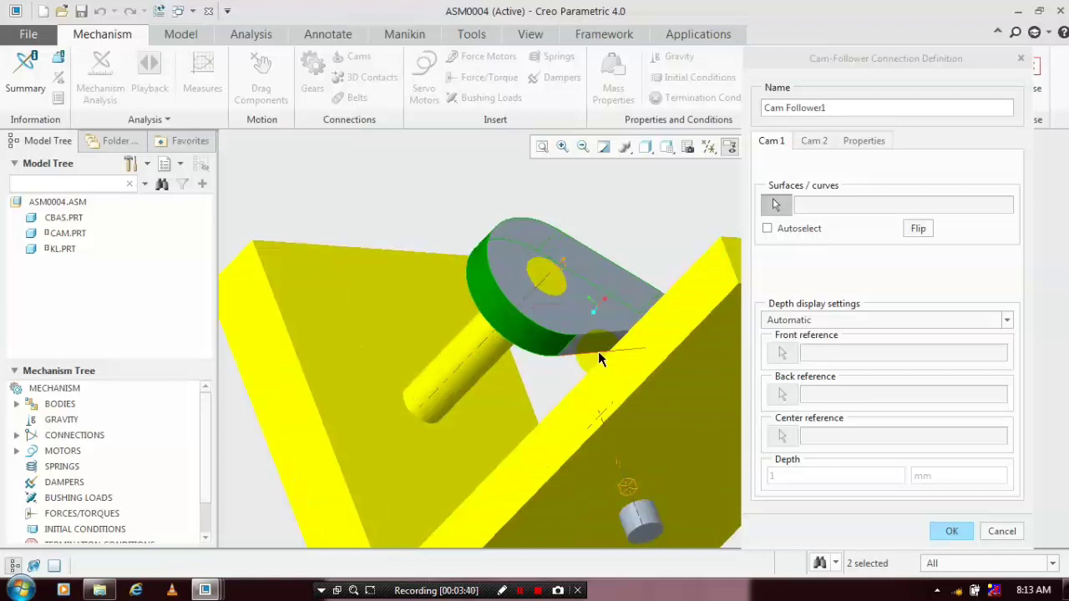
{"action": "left_click", "coordinate": [590, 345], "text": "ctrl"}
{"action": "left_click", "coordinate": [590, 349]}
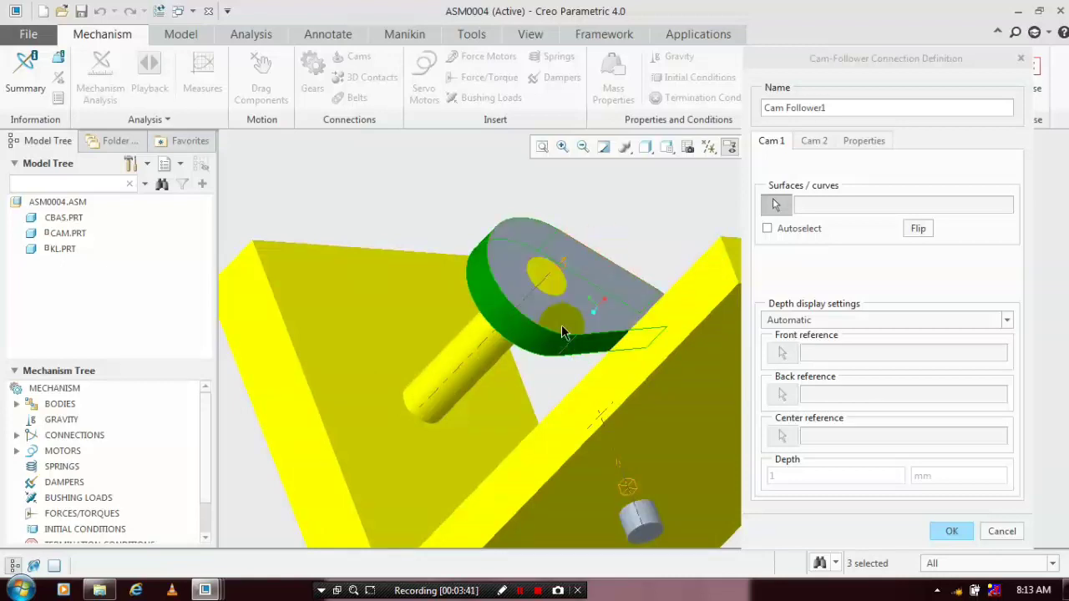
{"action": "middle_click_drag", "start_coordinate": [561, 332], "coordinate": [651, 296]}
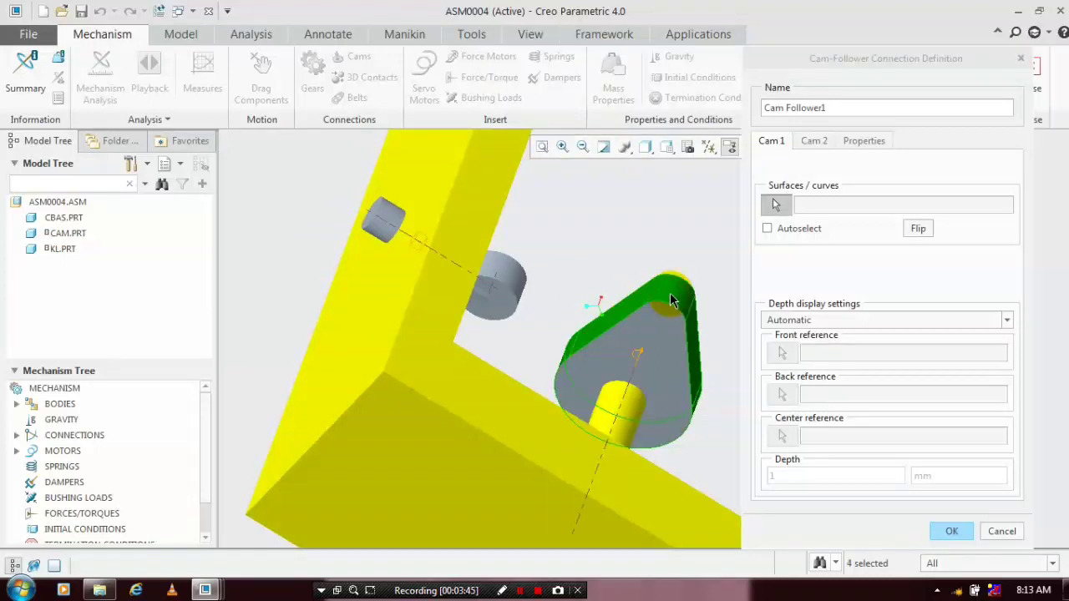
{"action": "middle_click_drag", "start_coordinate": [669, 292], "coordinate": [629, 302]}
{"action": "left_click", "coordinate": [424, 261]}
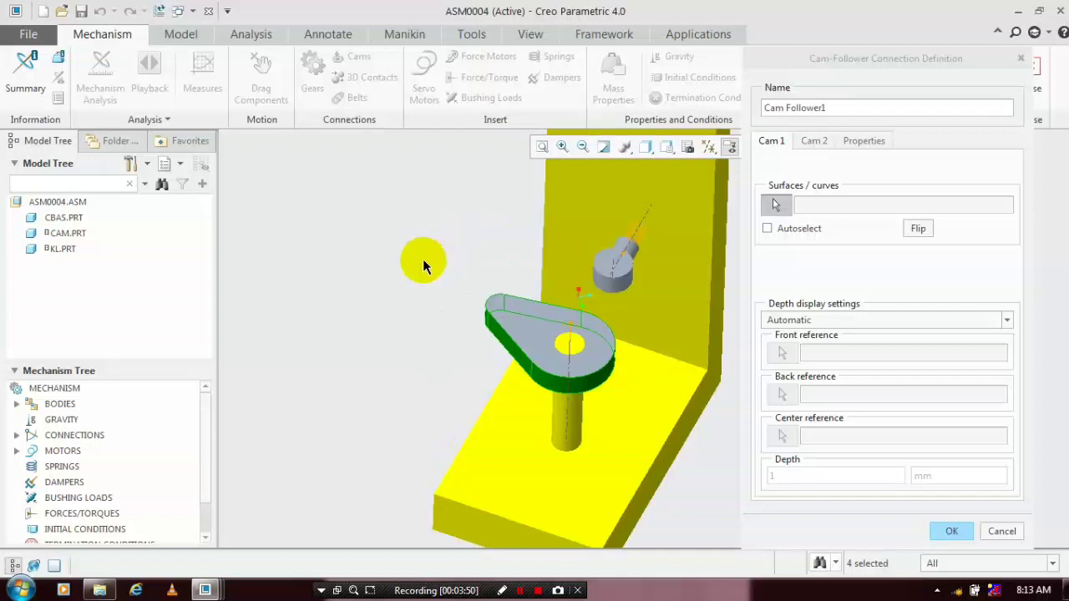
{"action": "middle_click", "coordinate": [423, 259]}
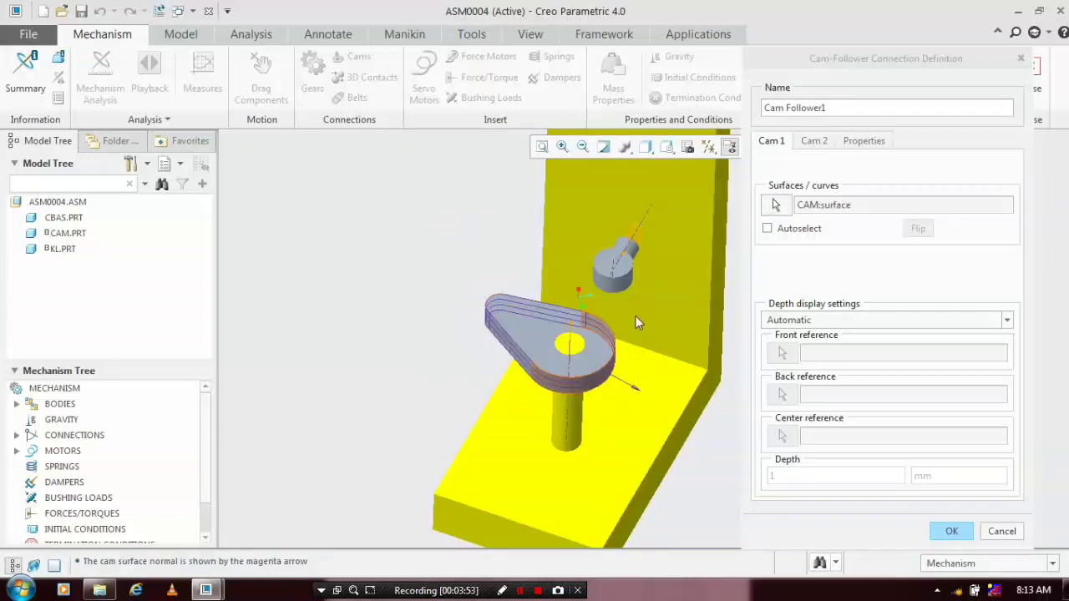
- Assign the cylindrical surface of the follower's round head as Cam 2 of the connection
{"action": "left_click", "coordinate": [817, 144]}
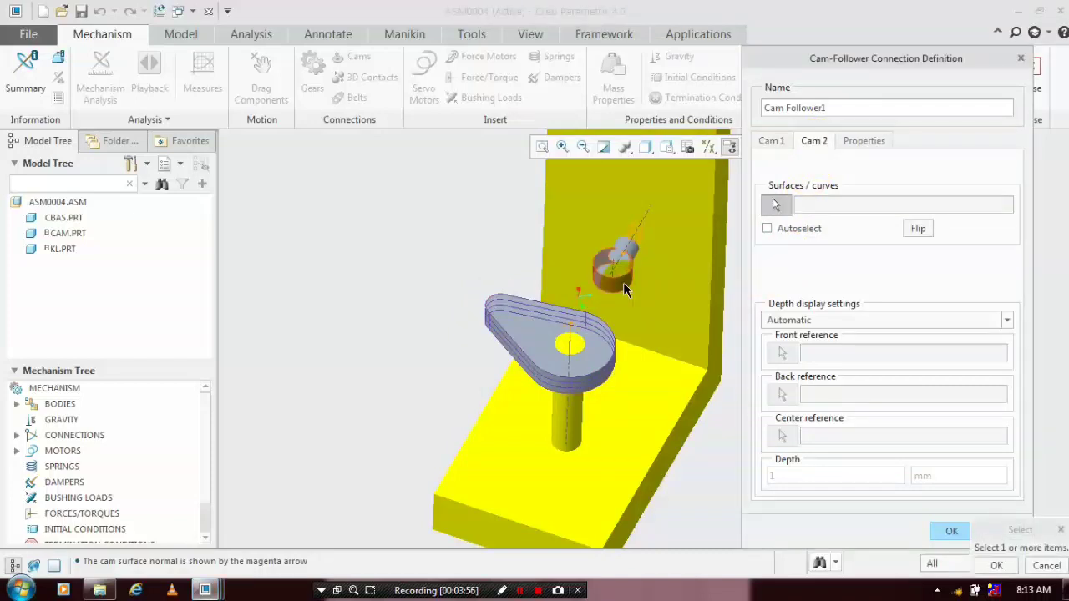
{"action": "left_click", "coordinate": [624, 284]}
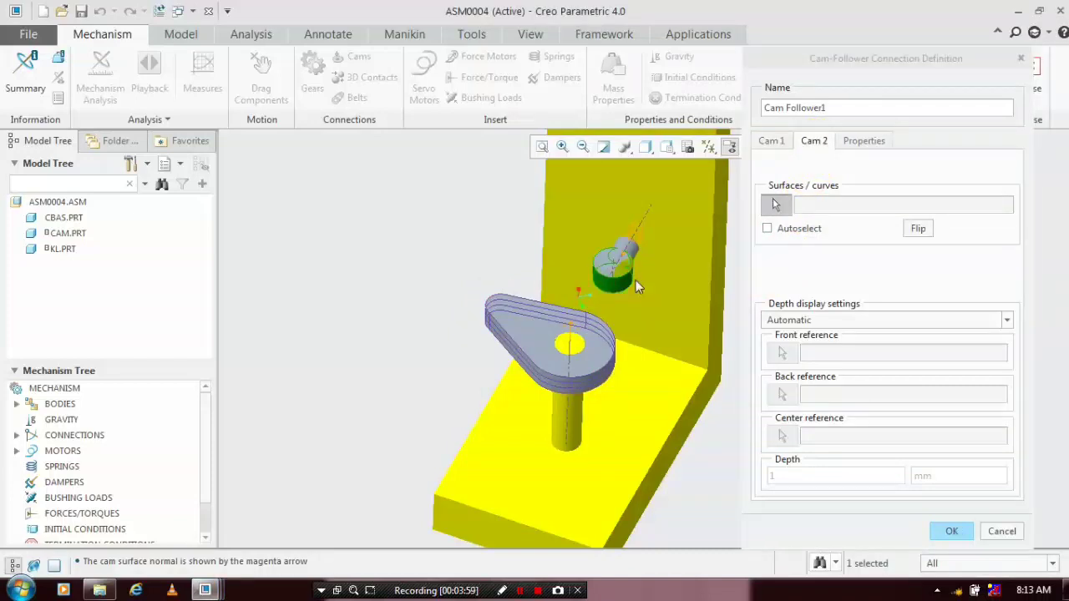
{"action": "middle_click", "coordinate": [635, 280]}
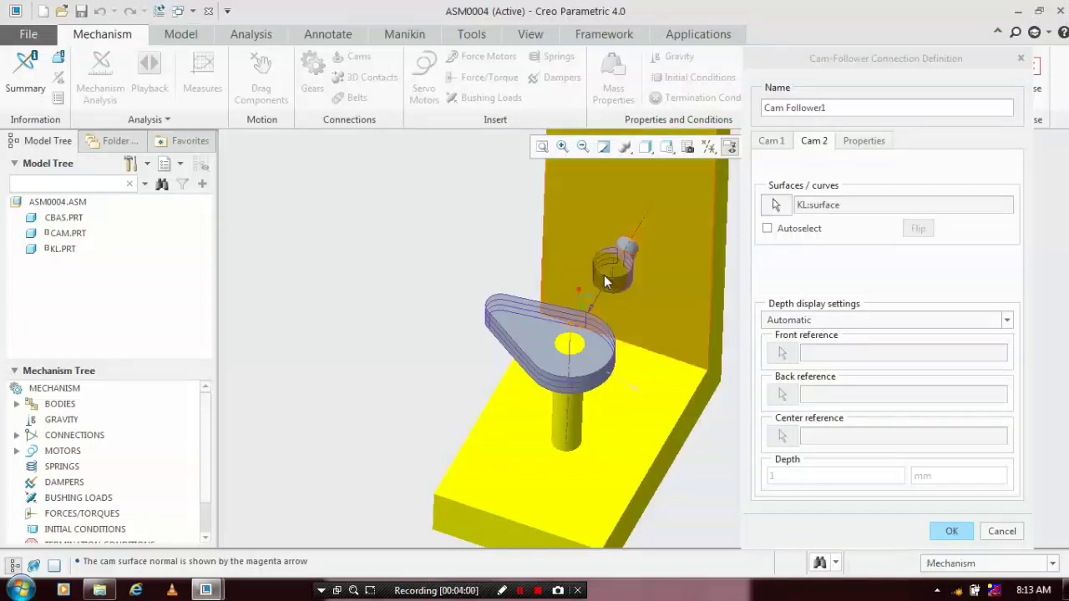
{"action": "left_click", "coordinate": [857, 458]}
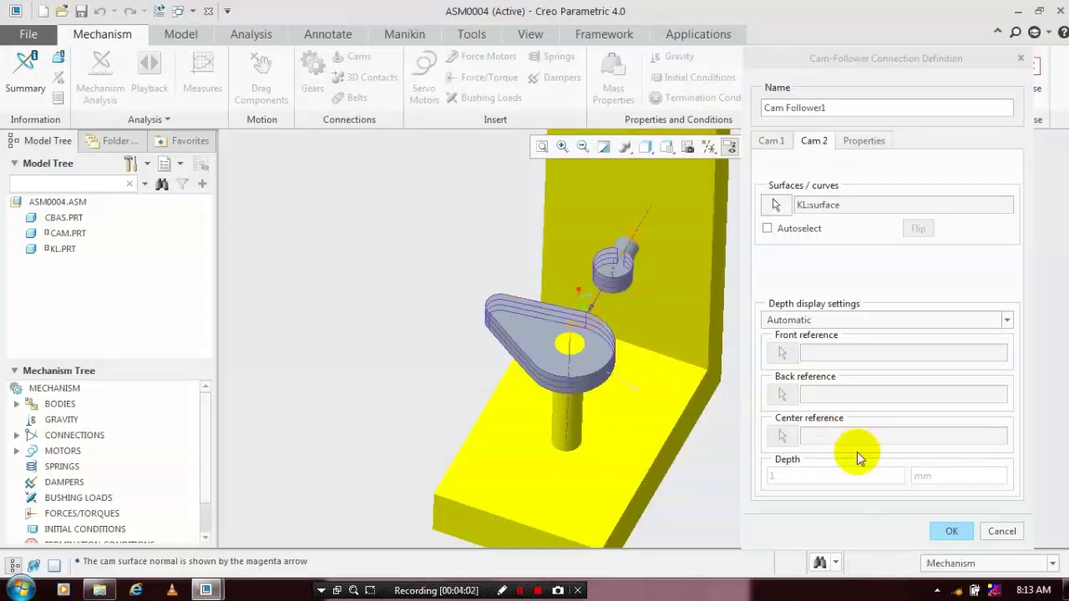
- Accept the cam-follower connection definition between the cam's edge and the follower's head
{"action": "left_click", "coordinate": [950, 532]}
{"action": "middle_click_drag", "start_coordinate": [442, 429], "coordinate": [676, 436]}
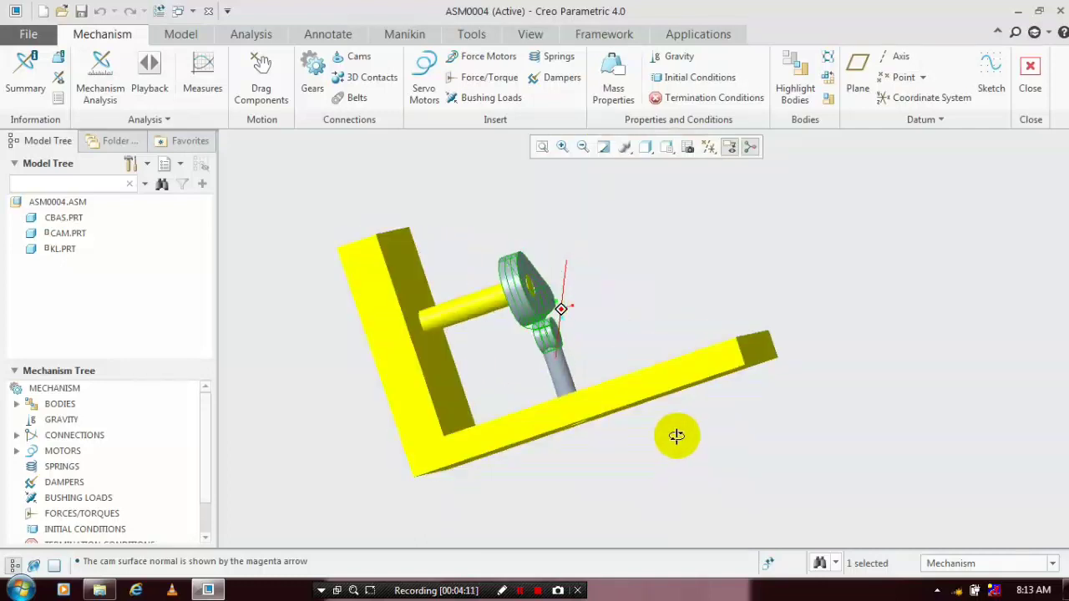
{"action": "scroll", "coordinate": [505, 286], "scroll_direction": "down", "scroll_amount": 3}
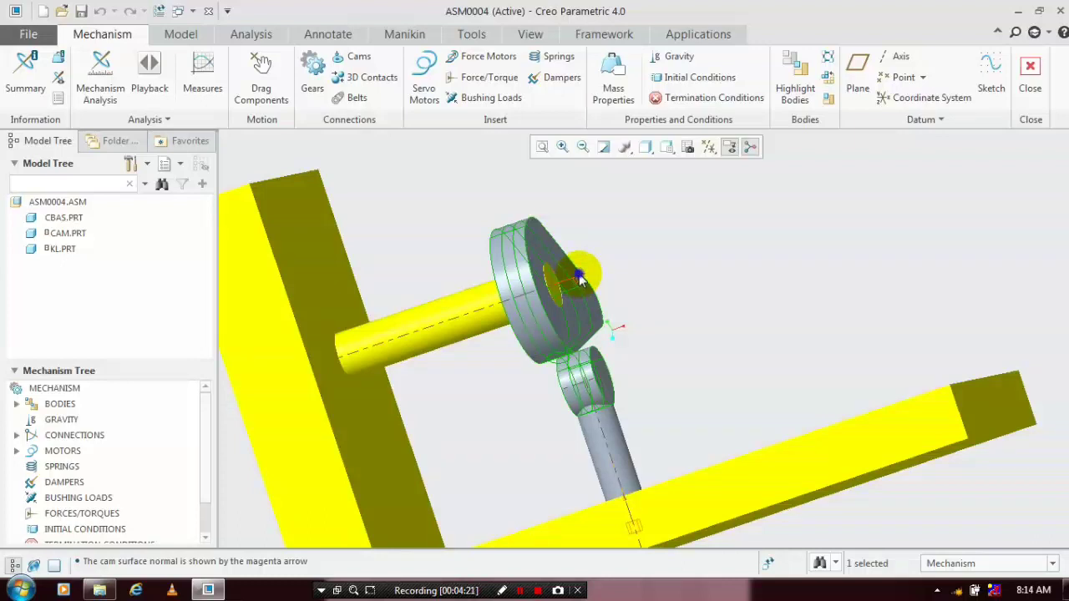
- Create a servo motor on the rotation axis of the cam's pin joint
{"action": "left_click", "coordinate": [424, 83]}
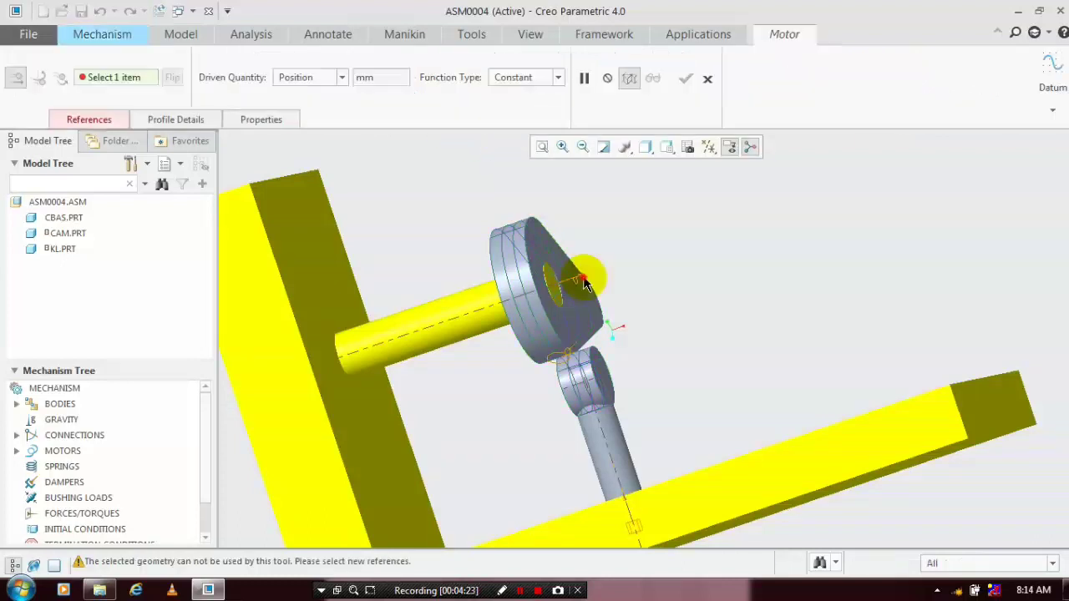
{"action": "left_click", "coordinate": [584, 284]}
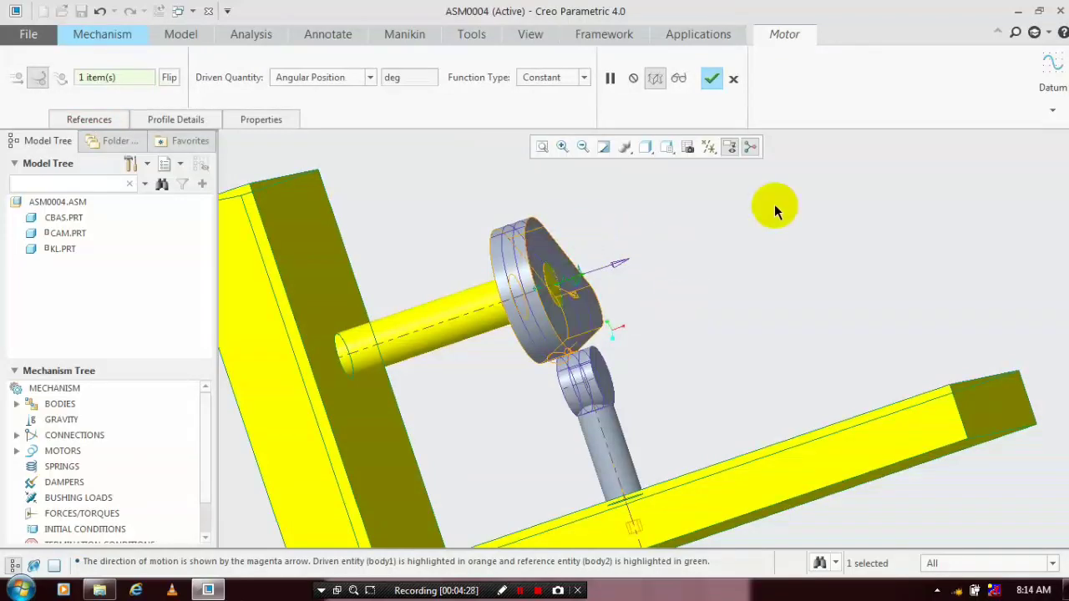
{"action": "left_click", "coordinate": [708, 80]}
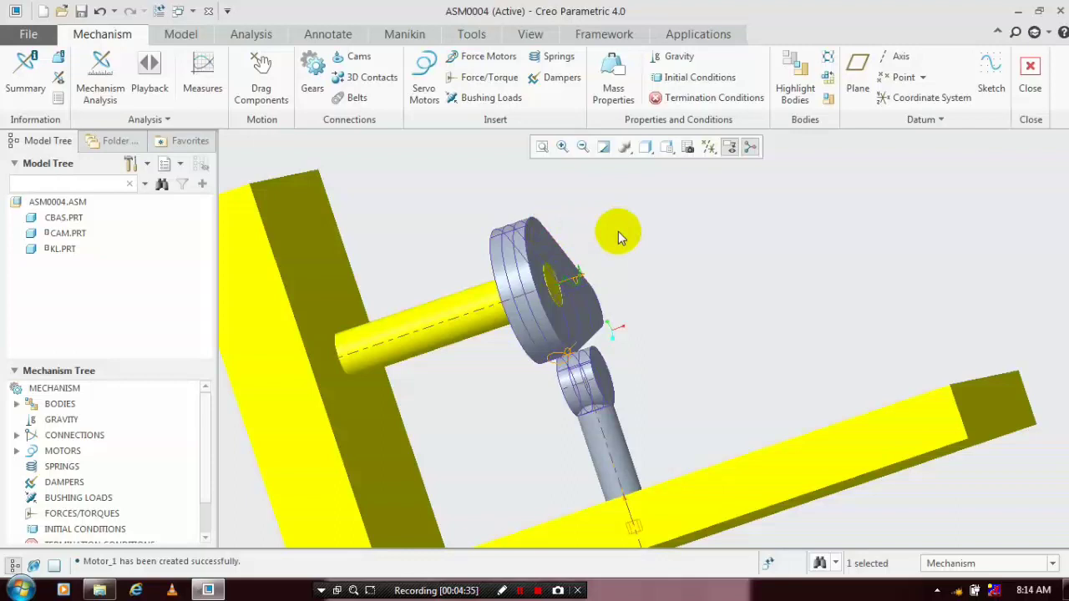
- Edit the definition of the cam's servo motor and set its driven quantity to Angular Velocity
{"action": "scroll", "coordinate": [618, 231], "scroll_direction": "down", "scroll_amount": 2}
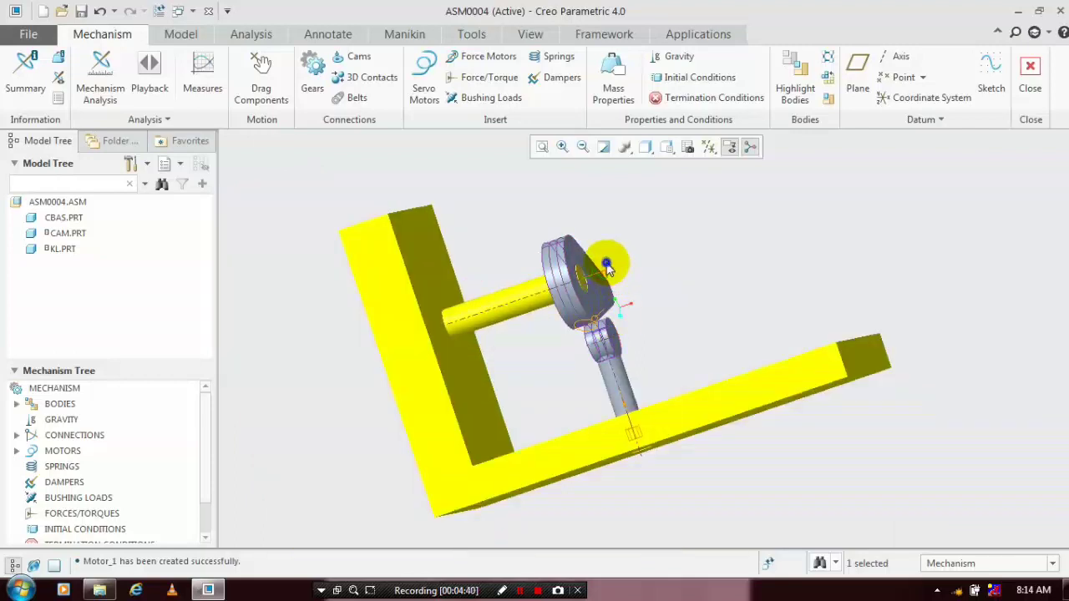
{"action": "left_click", "coordinate": [611, 279]}
{"action": "mouse_move", "coordinate": [616, 205]}
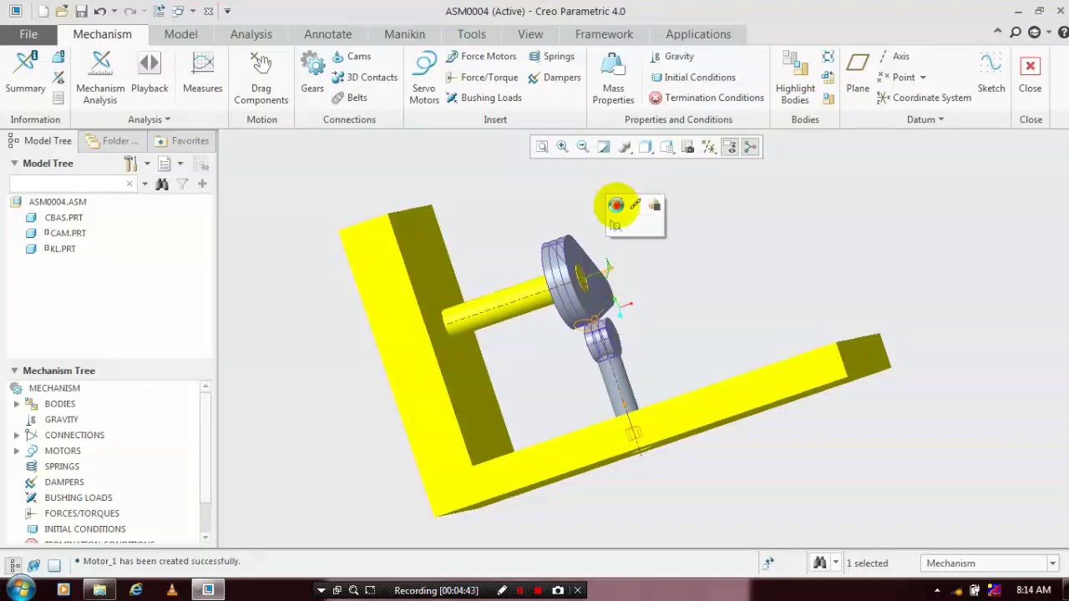
{"action": "left_click", "coordinate": [616, 205]}
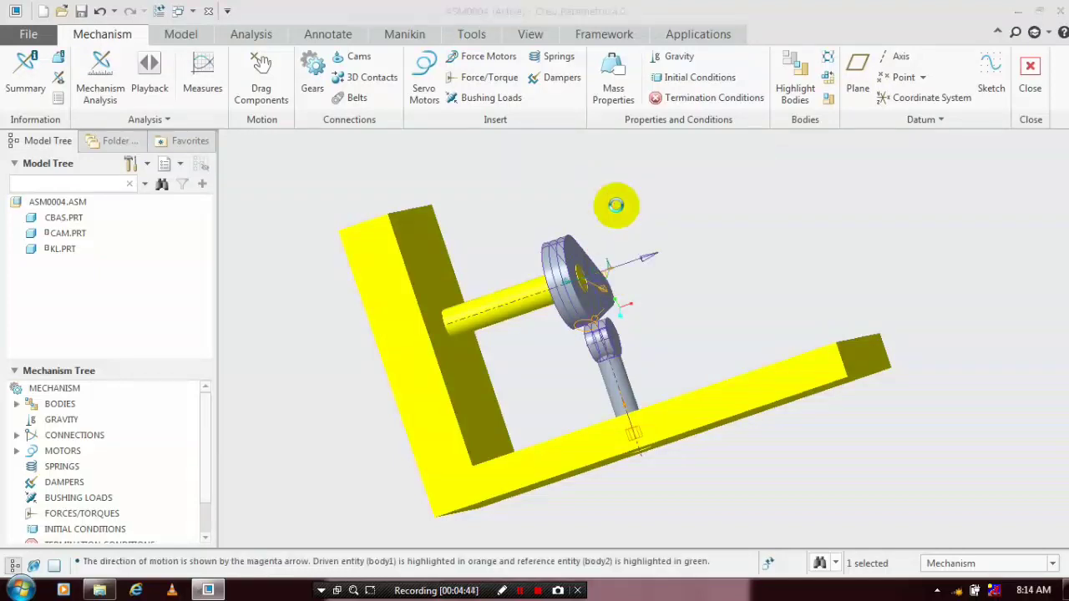
{"action": "left_click", "coordinate": [190, 120]}
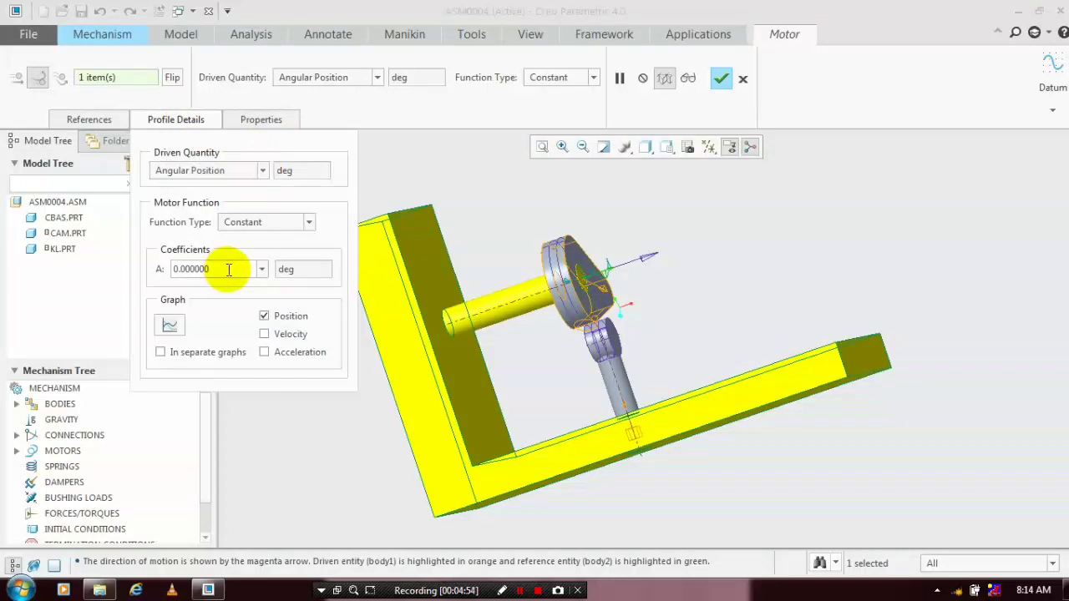
{"action": "left_click", "coordinate": [263, 172]}
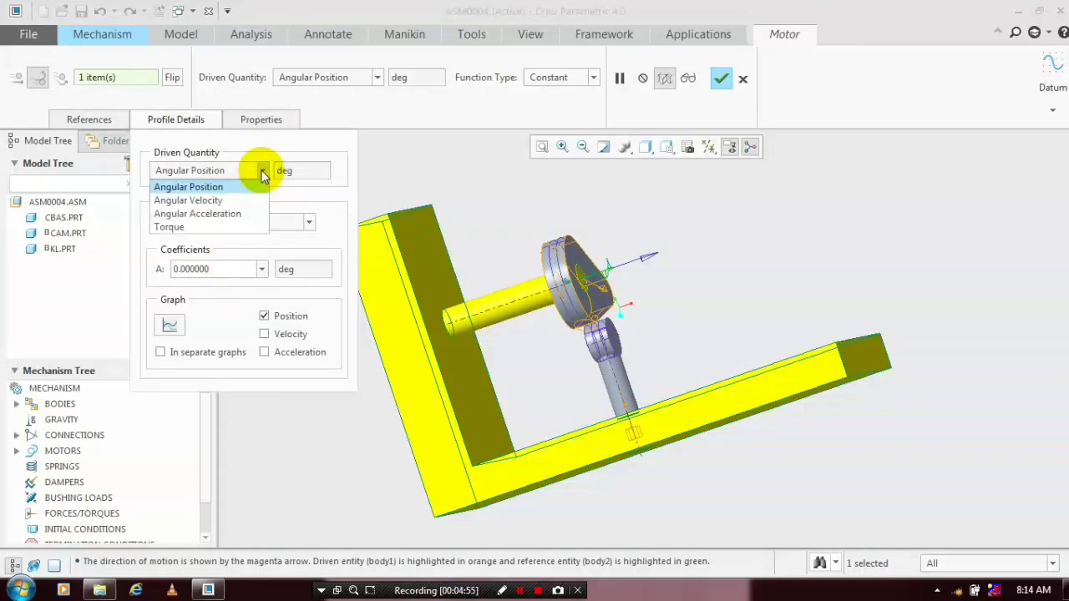
{"action": "left_click", "coordinate": [213, 200]}
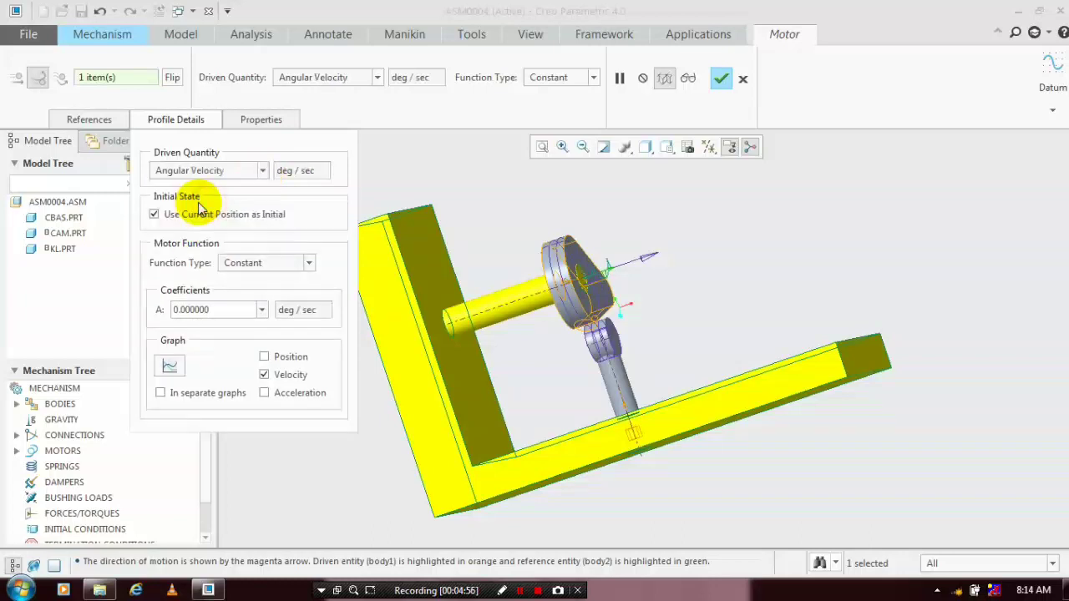
- Set the motor's constant coefficient A to 125 deg/sec and accept the motor definition
{"action": "left_click", "coordinate": [250, 292]}
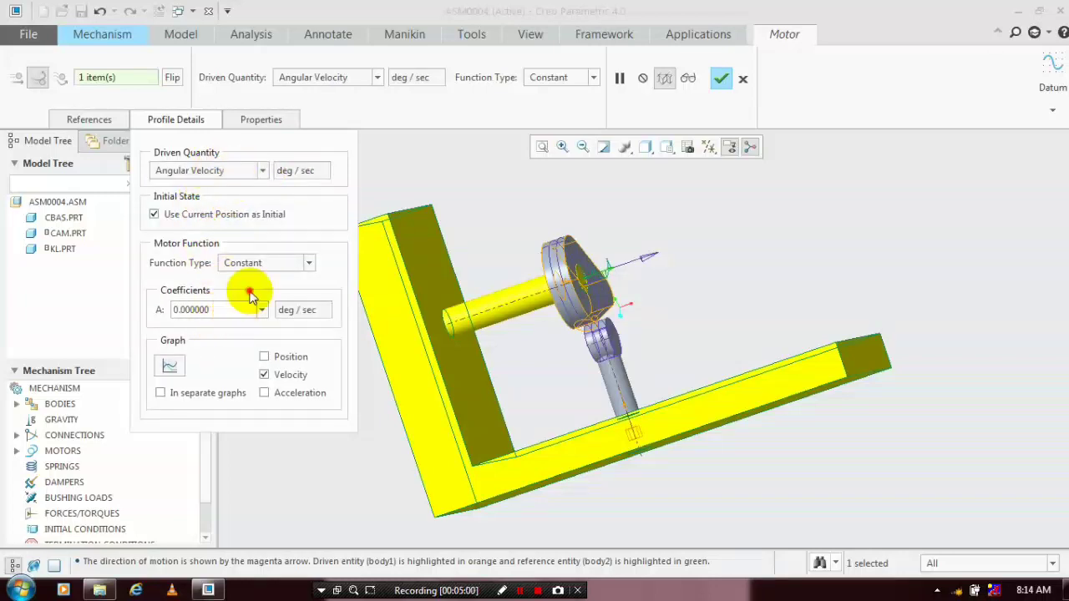
{"action": "left_click", "coordinate": [244, 307]}
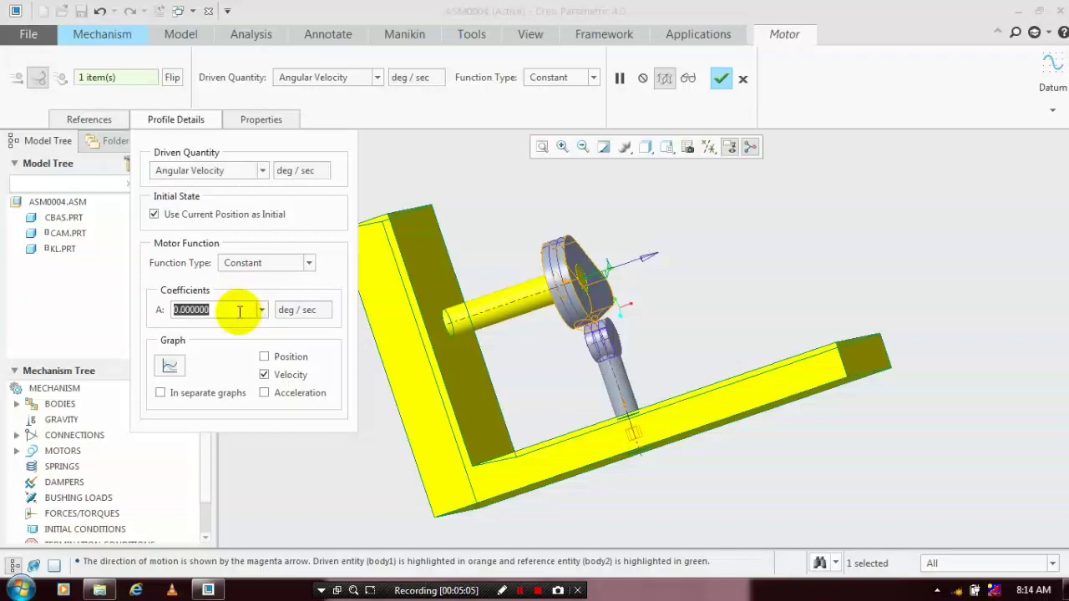
{"action": "type", "text": "125"}
{"action": "left_click", "coordinate": [404, 163]}
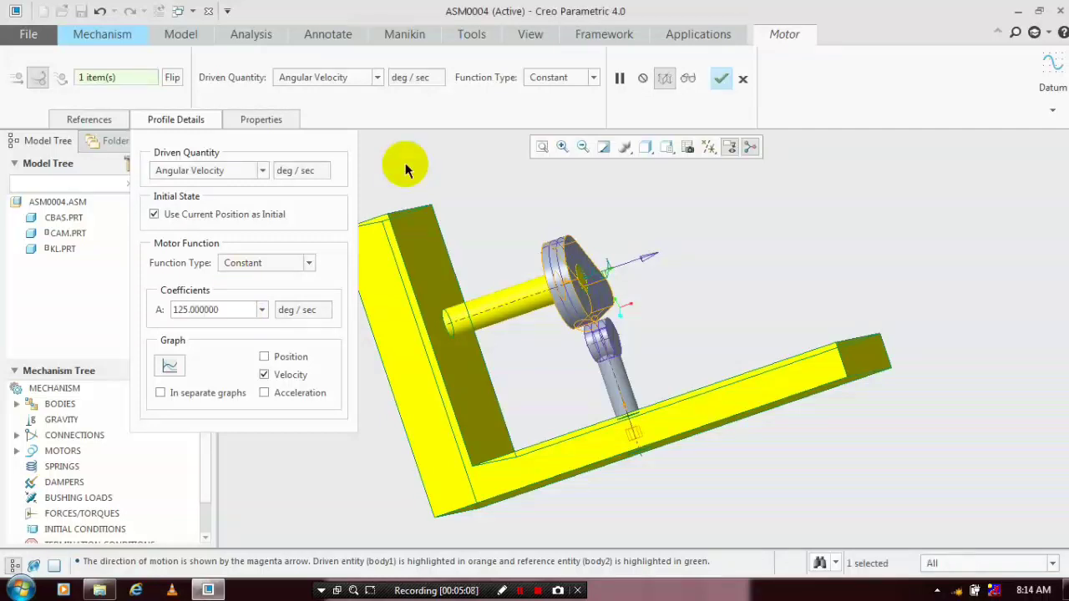
{"action": "middle_click", "coordinate": [405, 163]}
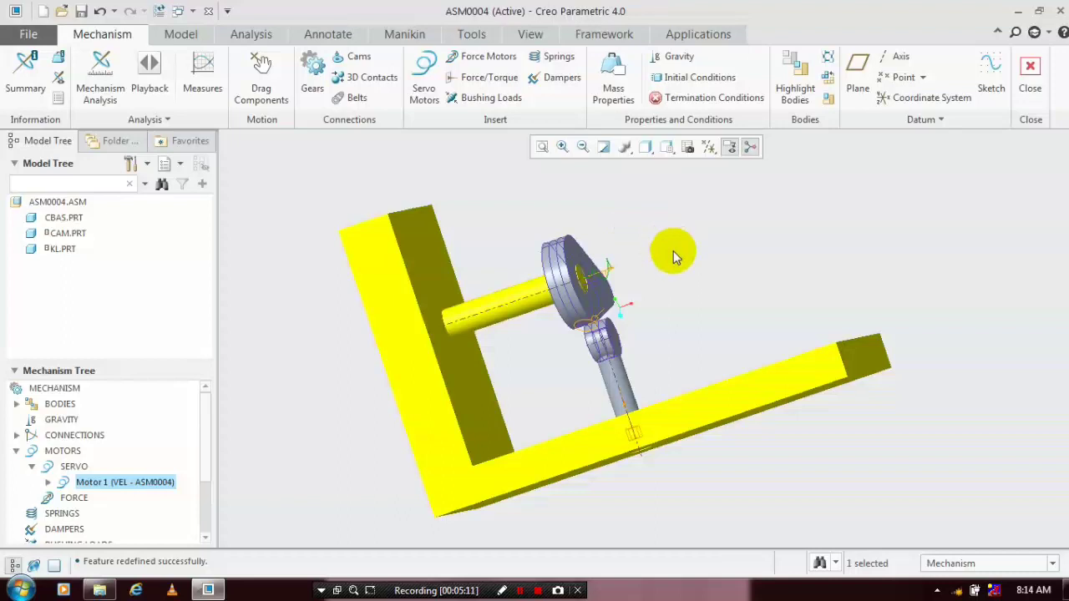
- Define a Position mechanism analysis with an end time of 100 and run it
{"action": "mouse_move", "coordinate": [673, 250]}
{"action": "middle_mouse_down"}
{"action": "mouse_move", "coordinate": [646, 279]}
{"action": "mouse_move", "coordinate": [659, 295]}
{"action": "mouse_move", "coordinate": [643, 357]}
{"action": "mouse_move", "coordinate": [739, 428]}
{"action": "mouse_move", "coordinate": [553, 188]}
{"action": "middle_mouse_up"}
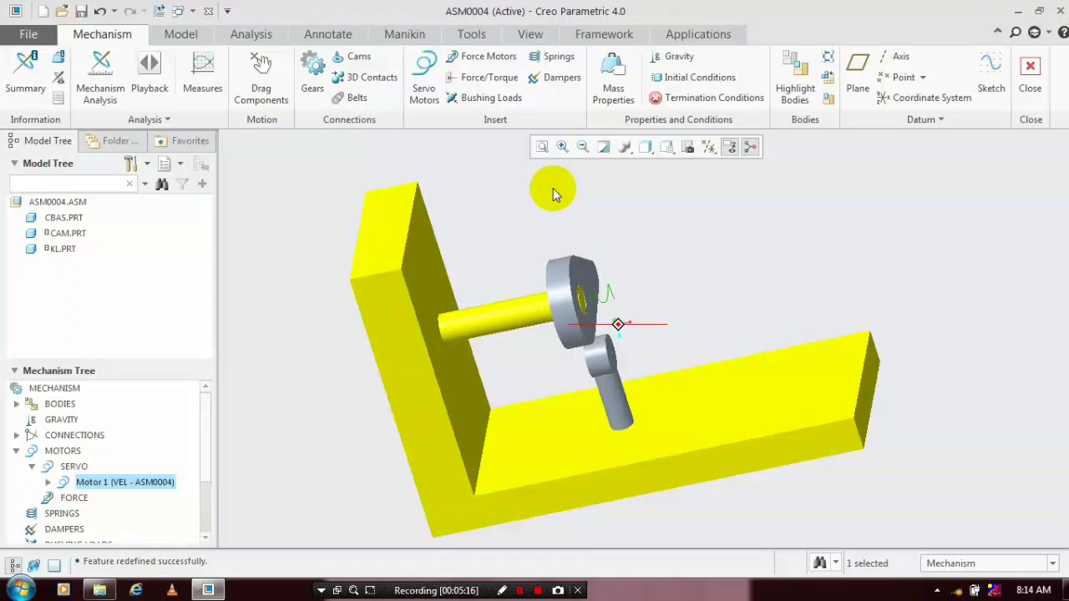
{"action": "middle_click_drag", "start_coordinate": [553, 188], "coordinate": [582, 394]}
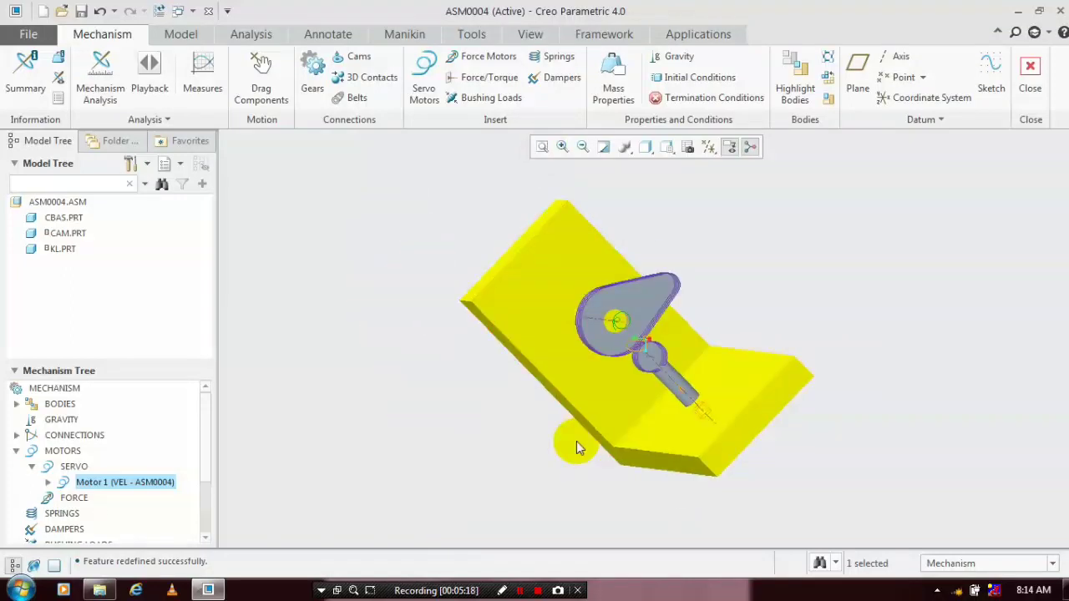
{"action": "middle_click_drag", "start_coordinate": [576, 441], "coordinate": [608, 384]}
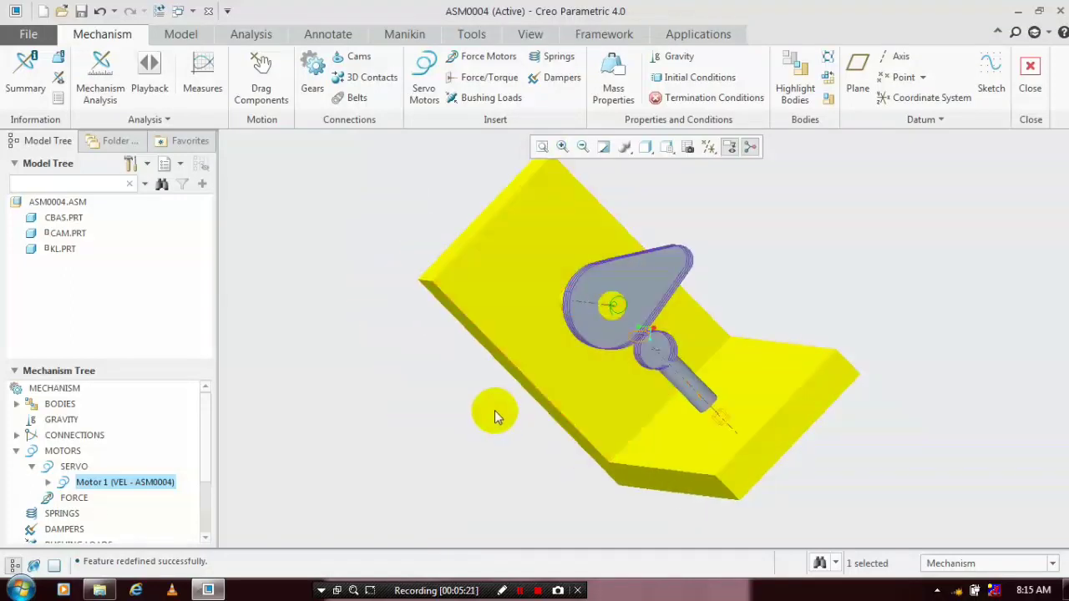
{"action": "mouse_move", "coordinate": [502, 407]}
{"action": "middle_mouse_down"}
{"action": "mouse_move", "coordinate": [547, 242]}
{"action": "mouse_move", "coordinate": [462, 277]}
{"action": "mouse_move", "coordinate": [437, 265]}
{"action": "mouse_move", "coordinate": [400, 271]}
{"action": "middle_mouse_up"}
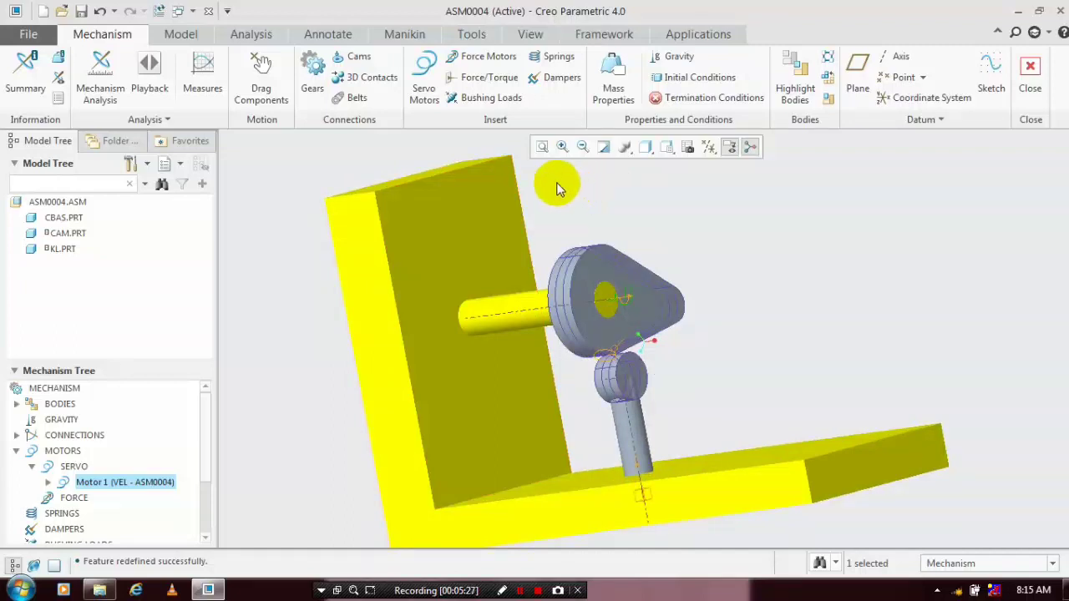
{"action": "left_click", "coordinate": [101, 79]}
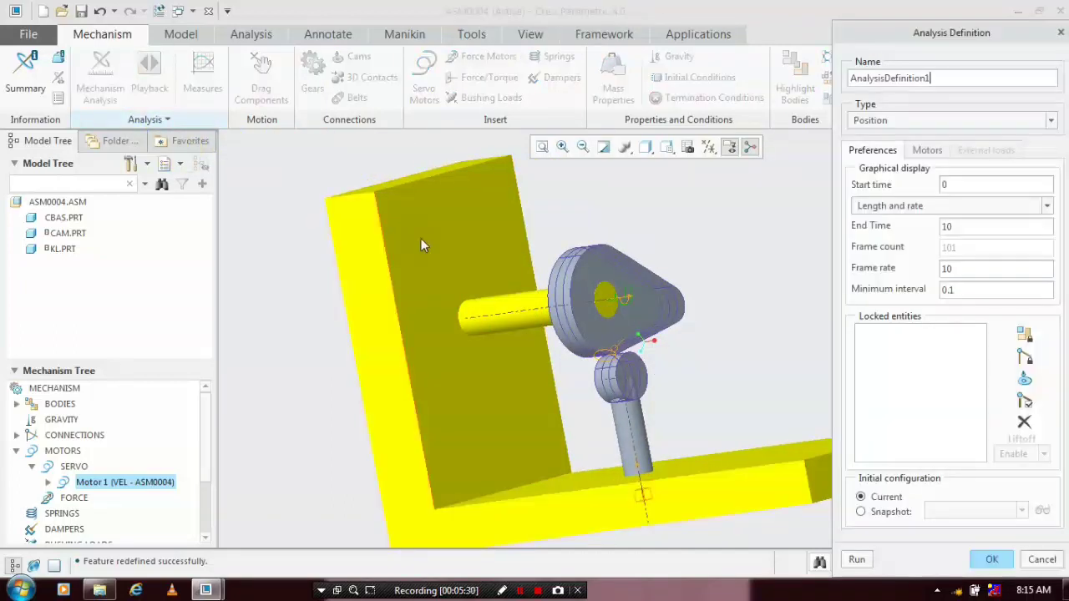
{"action": "left_click", "coordinate": [965, 227]}
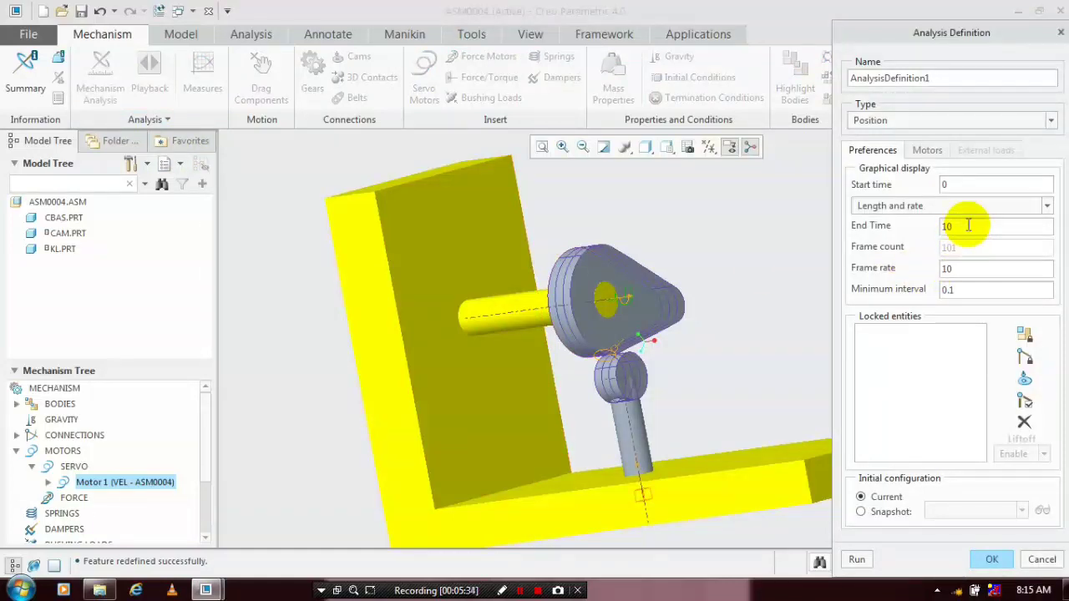
{"action": "type", "text": "0"}
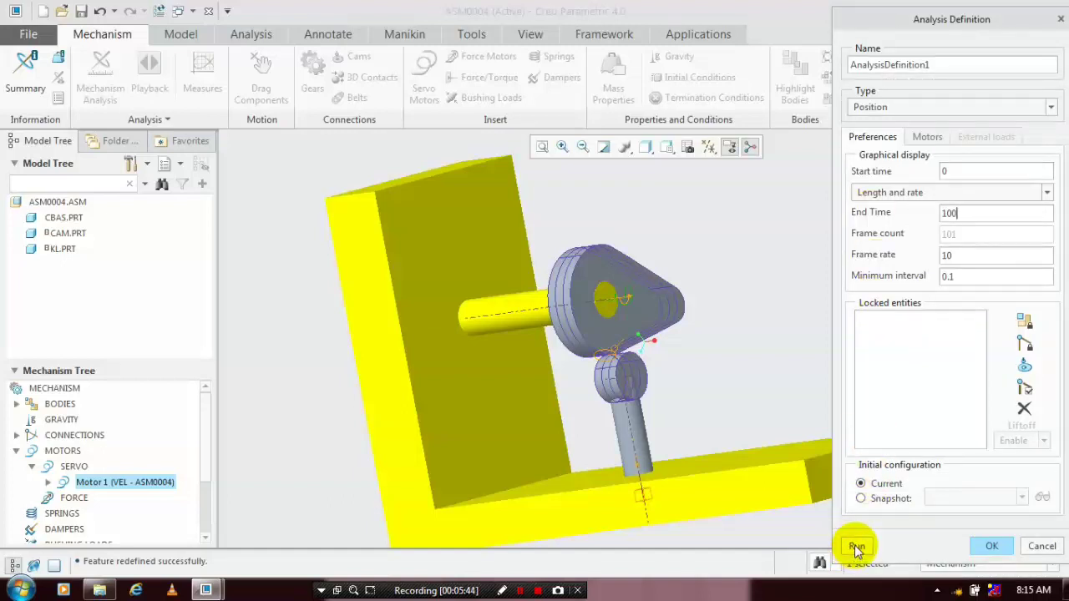
{"action": "left_click", "coordinate": [856, 547]}
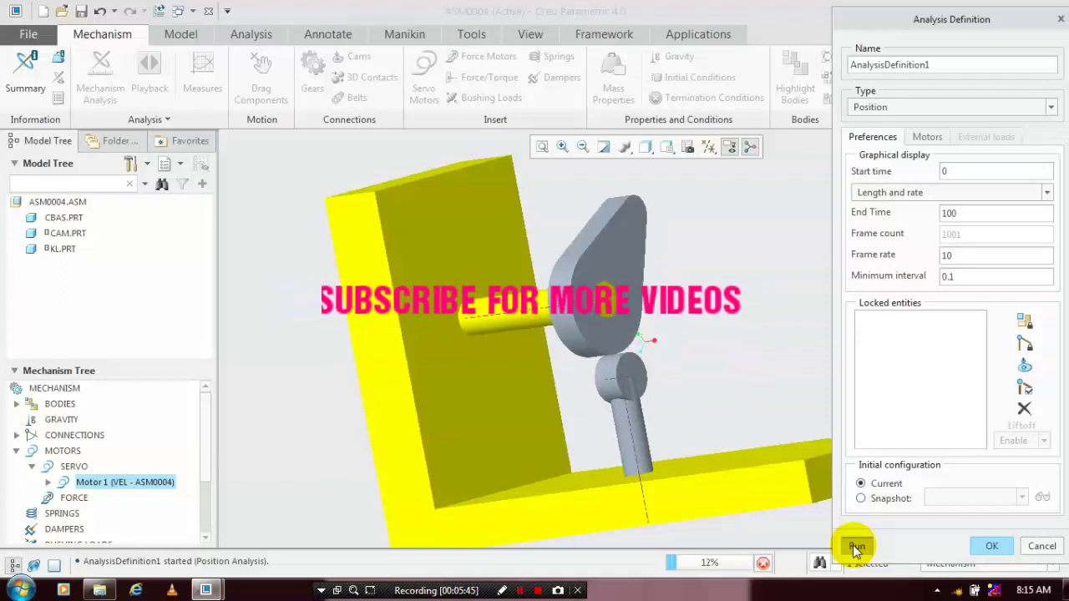